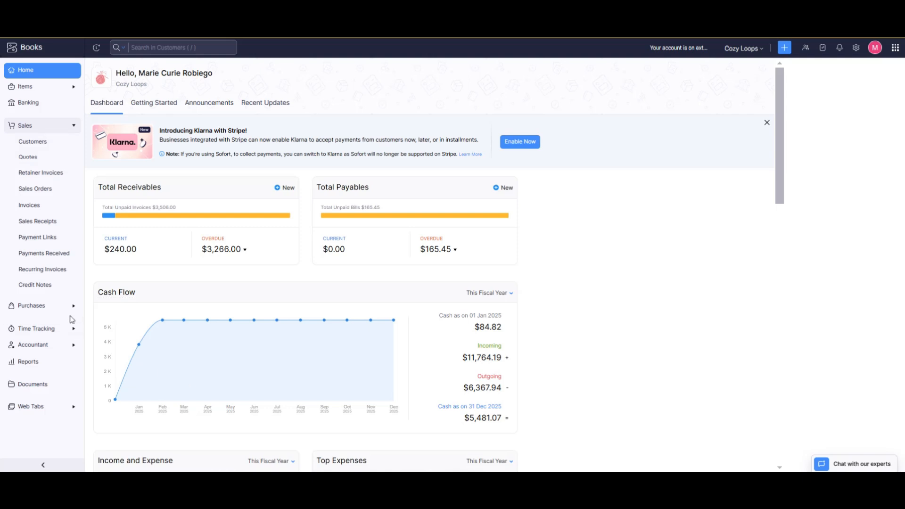
# - Start a new sales invoice and assign it to an existing customer from the customer list
pyautogui.click(27, 211)
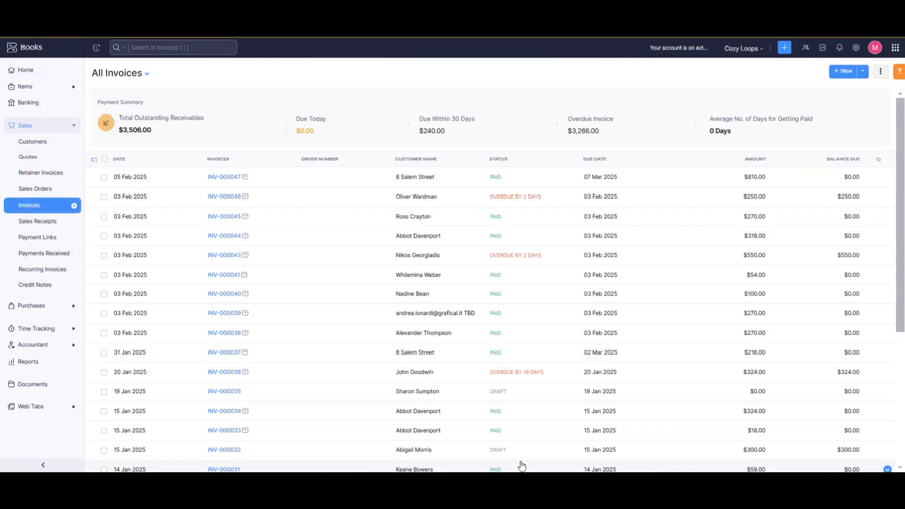
pyautogui.click(846, 72)
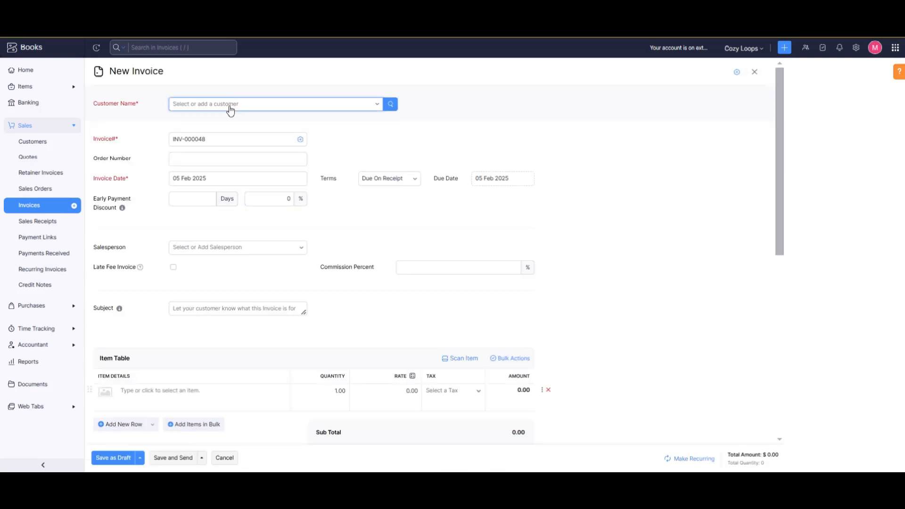
pyautogui.click(373, 107)
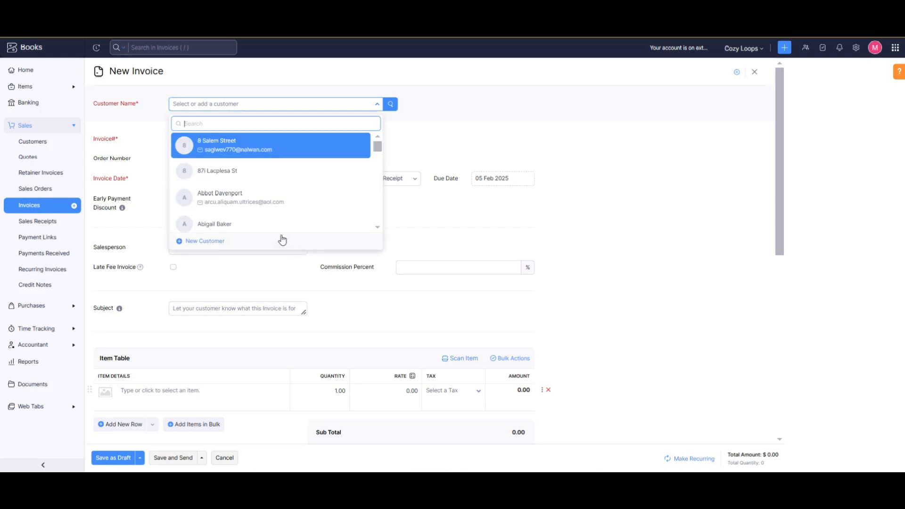
pyautogui.scroll(-1, 264, 222)
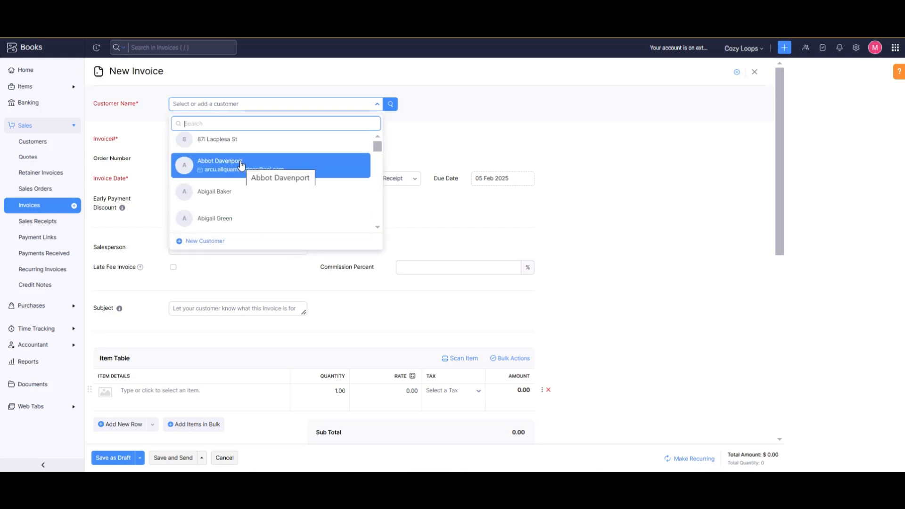
pyautogui.scroll(-2, 259, 193)
pyautogui.scroll(-2, 265, 202)
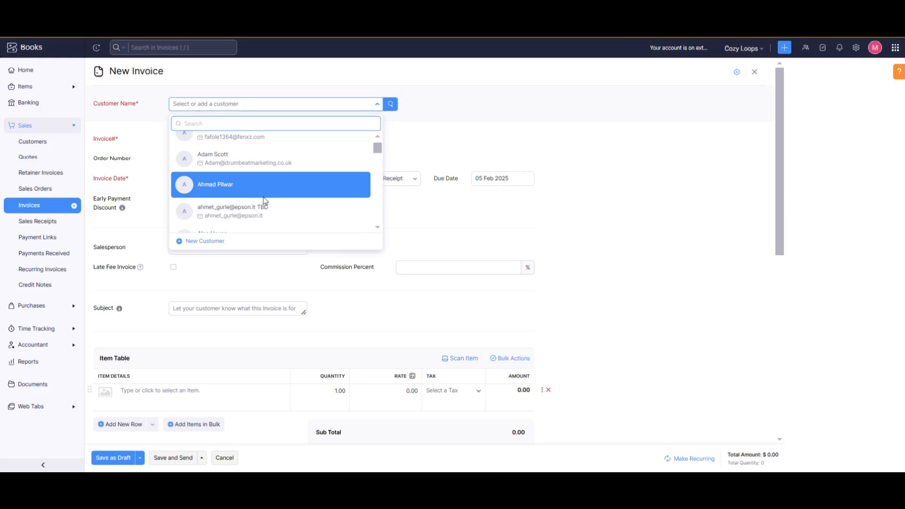
pyautogui.scroll(-3, 265, 201)
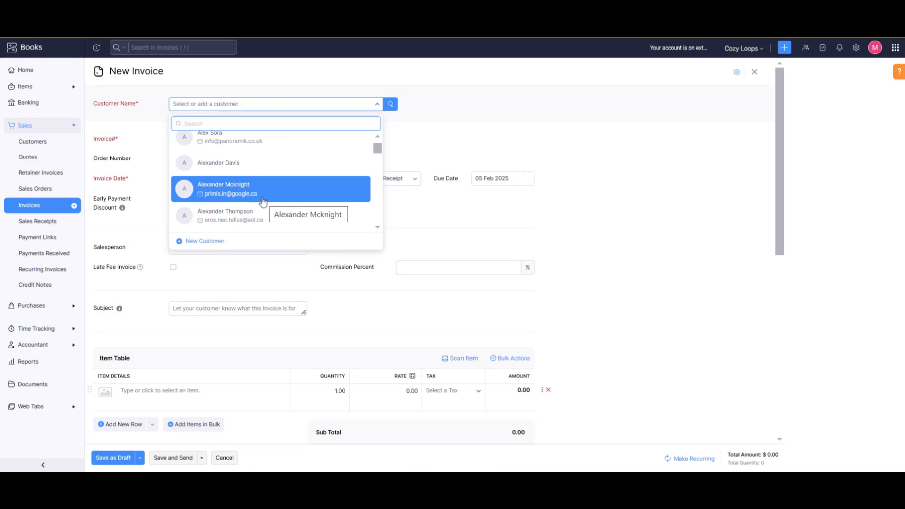
pyautogui.scroll(-3, 264, 203)
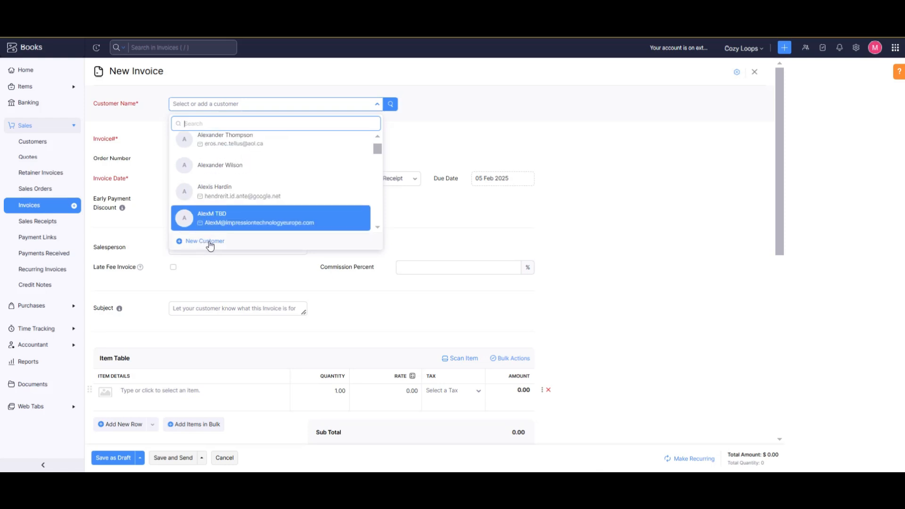
pyautogui.scroll(-1, 236, 212)
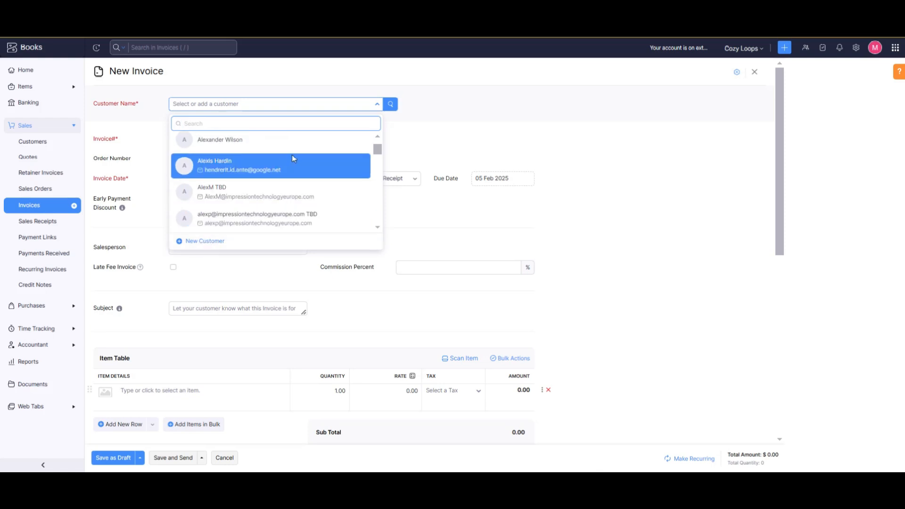
pyautogui.click(251, 174)
pyautogui.press('Tab')
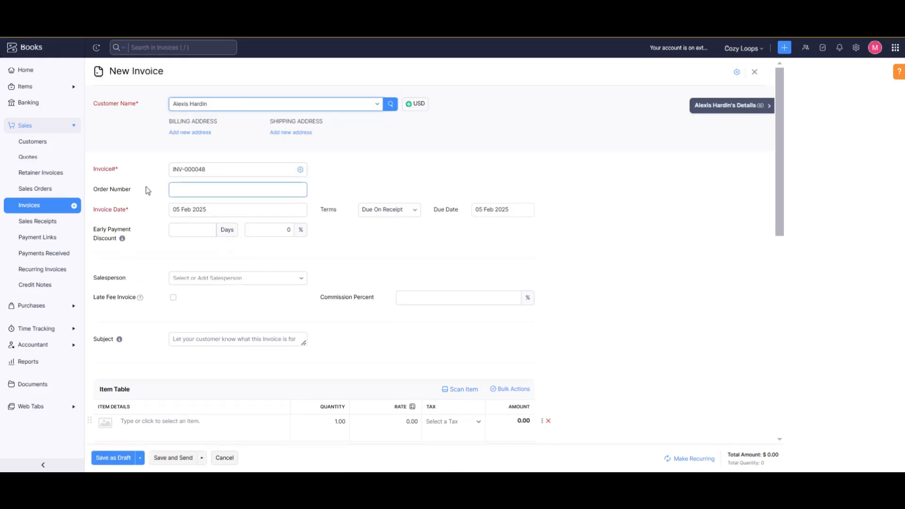
# - Set the invoice's due date to 20 Feb 2025
pyautogui.scroll(-2, 147, 190)
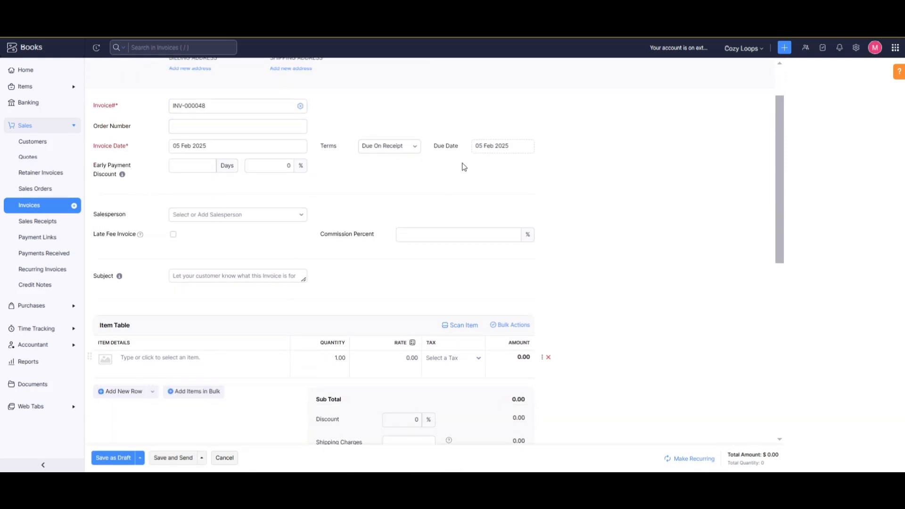
pyautogui.click(509, 147)
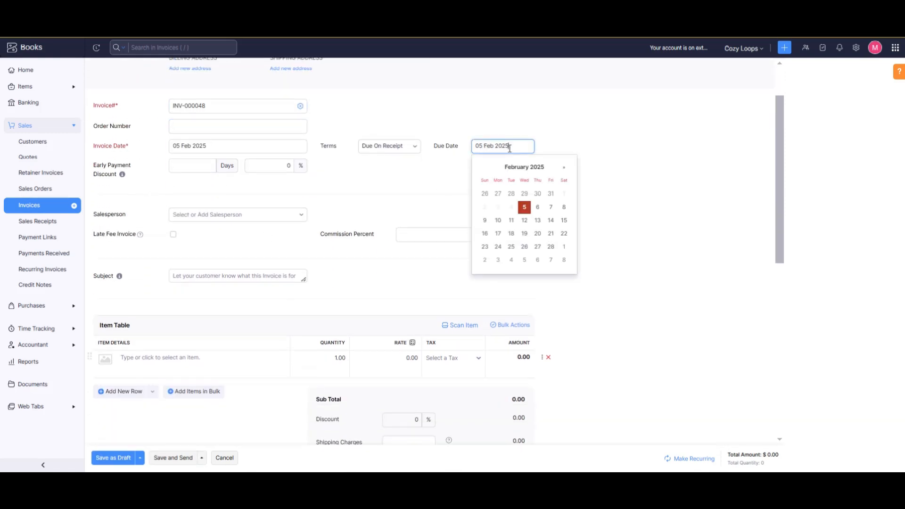
pyautogui.click(538, 235)
# - Add the Black Crocheted Heart Keychain as the first line of the invoice's item table
pyautogui.scroll(-3, 242, 276)
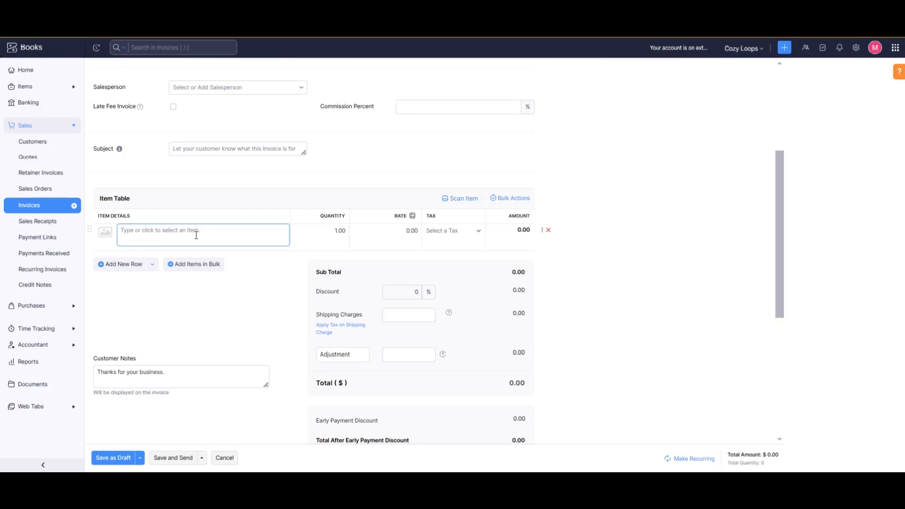
pyautogui.click(216, 237)
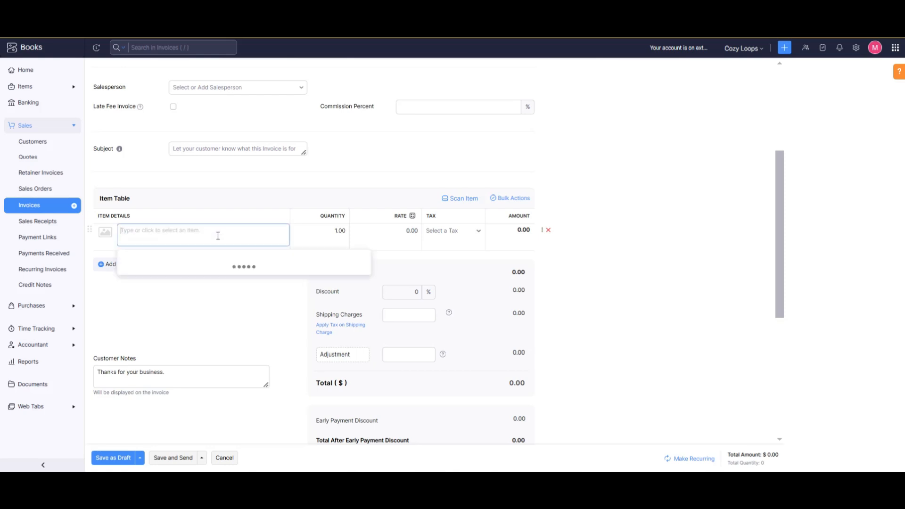
pyautogui.scroll(-2, 221, 293)
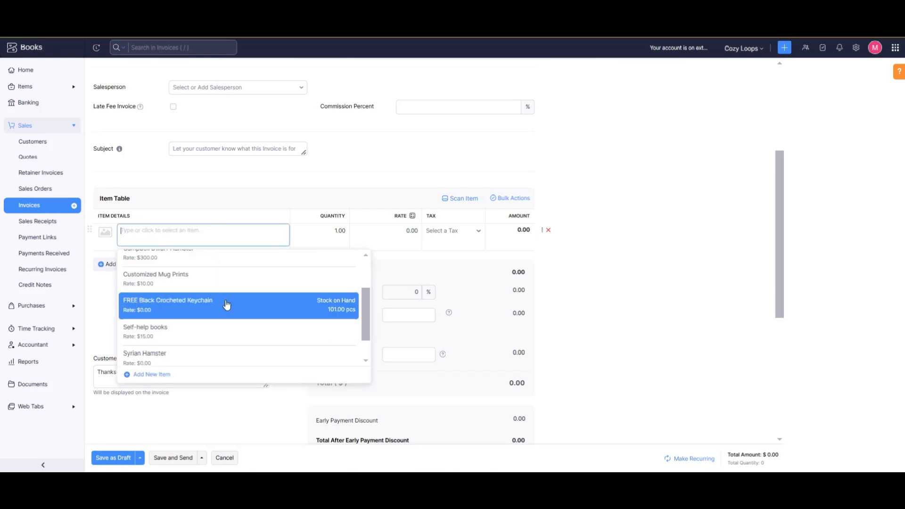
pyautogui.scroll(-1, 210, 325)
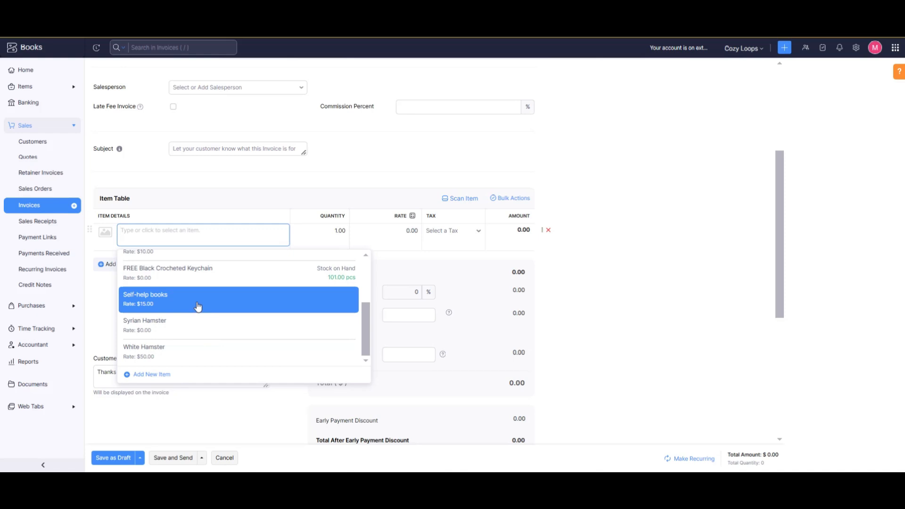
pyautogui.scroll(2, 198, 314)
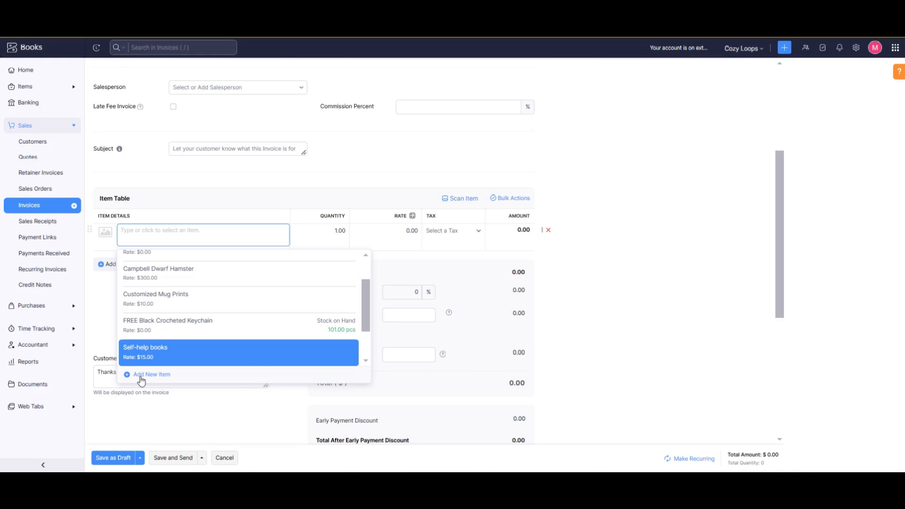
pyautogui.click(174, 234)
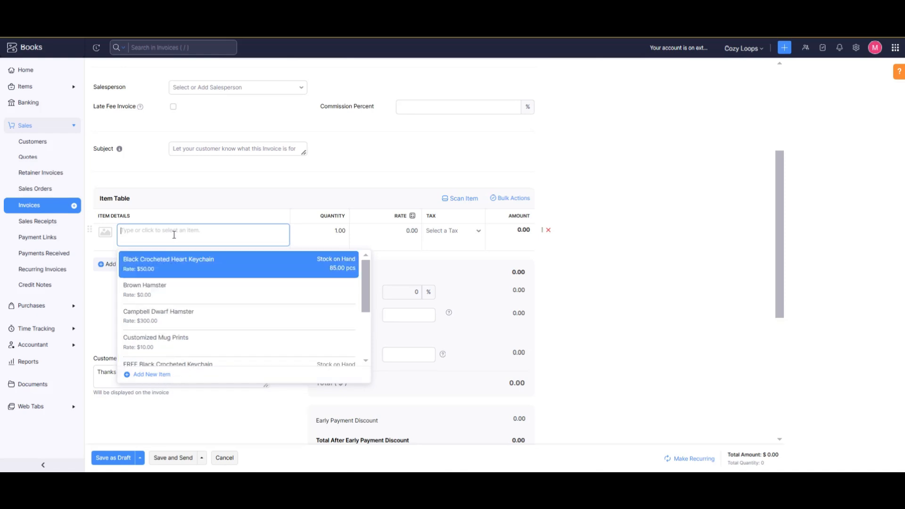
pyautogui.write('P')
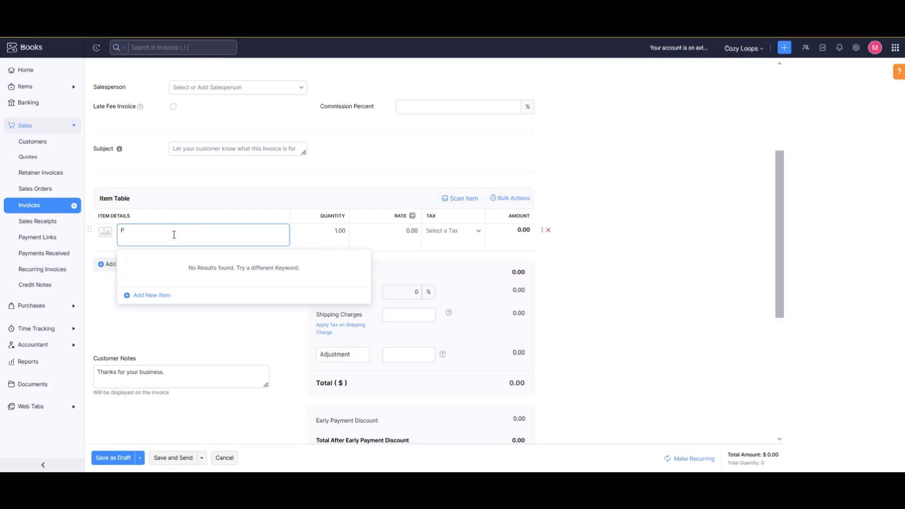
pyautogui.press('BackSpace')
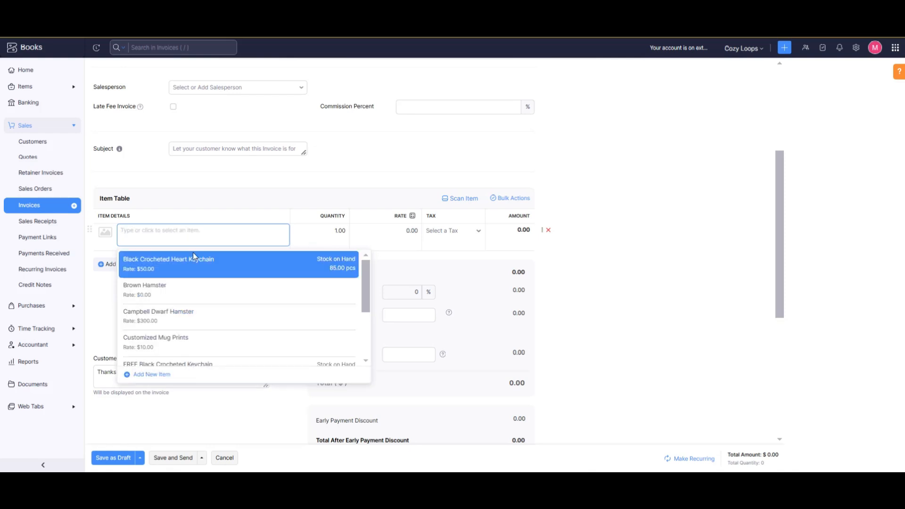
pyautogui.click(212, 271)
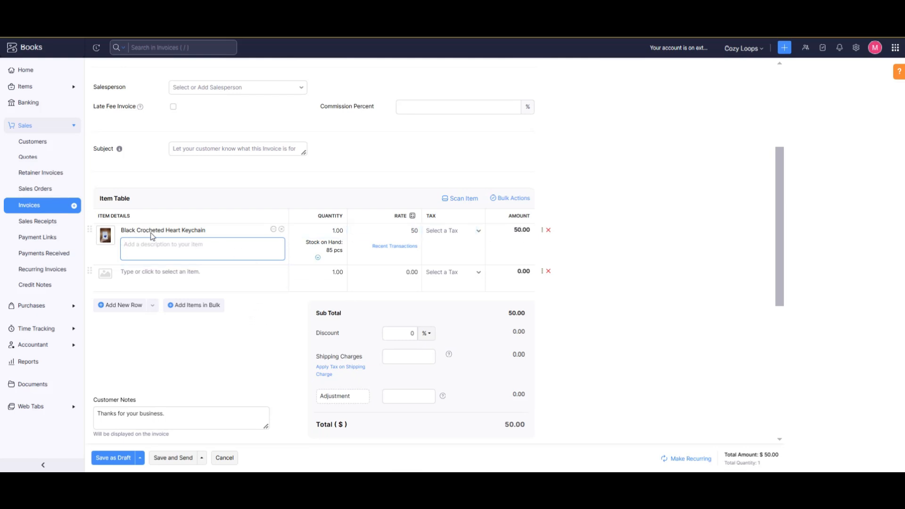
# - Set the keychain line's quantity to 5 and apply the 8% Sales Tax to it
pyautogui.click(331, 232)
pyautogui.doubleClick(333, 230)
pyautogui.write('5')
pyautogui.click(627, 277)
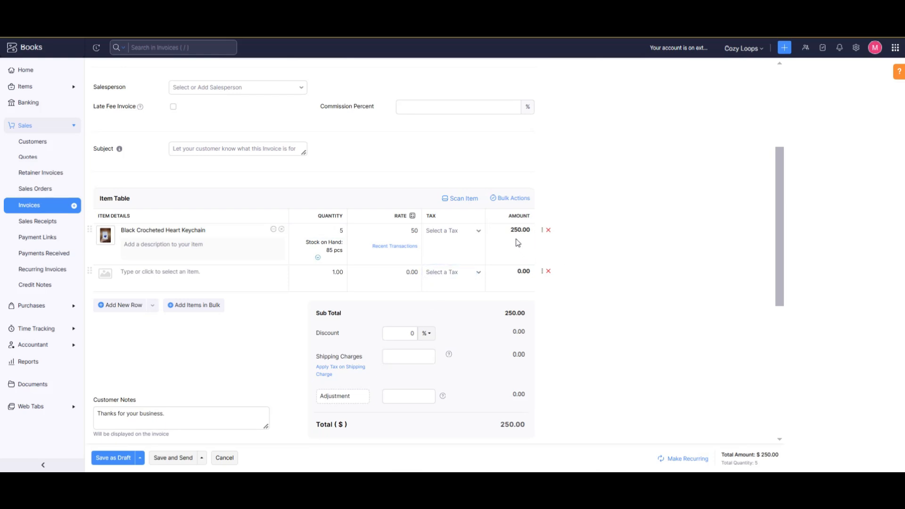
pyautogui.click(479, 232)
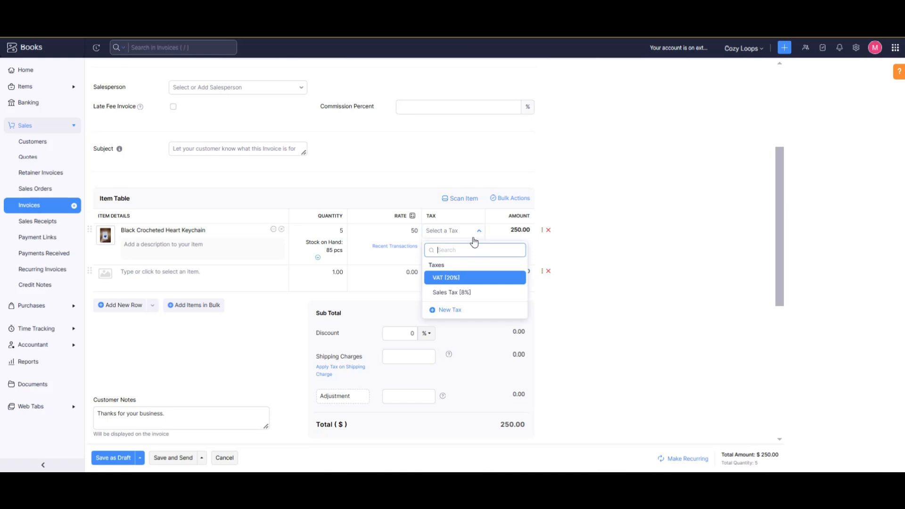
pyautogui.click(476, 292)
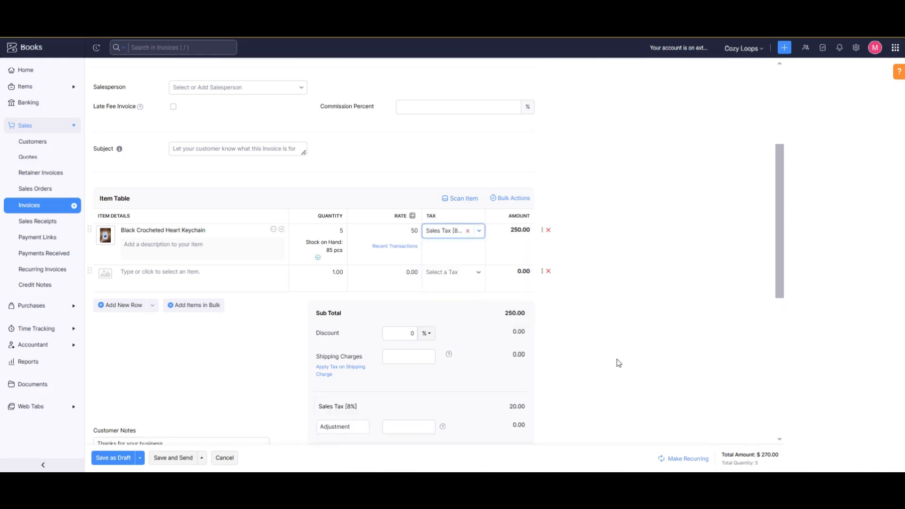
# - Check the invoice's total and details, save it for sending and accept its automatic approval
pyautogui.scroll(-2, 586, 376)
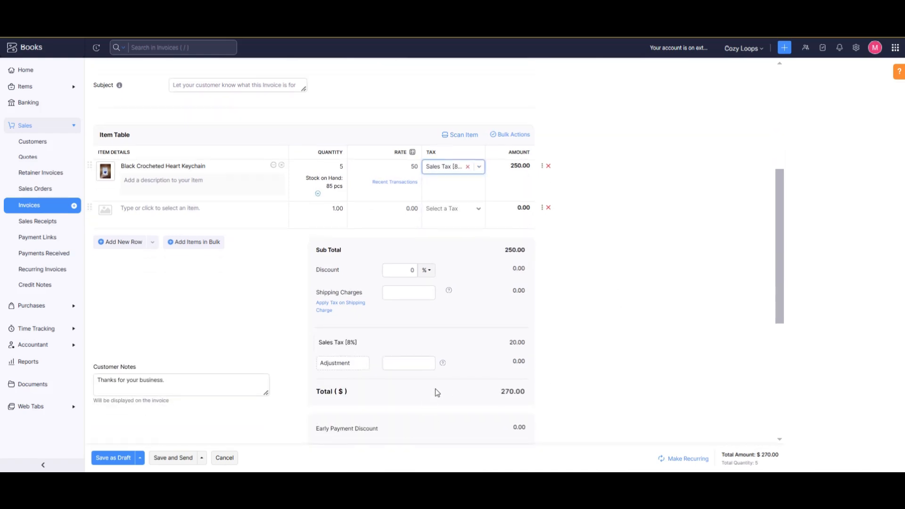
pyautogui.moveTo(370, 397); pyautogui.dragTo(315, 392)
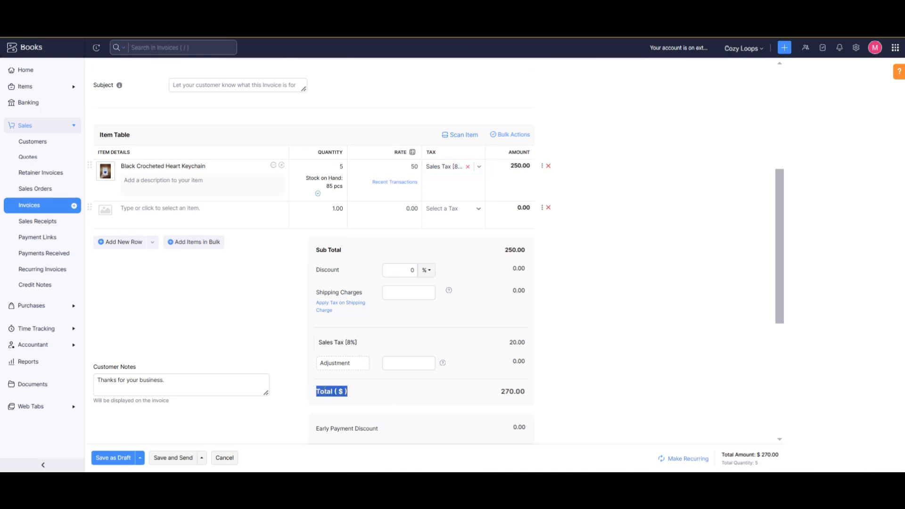
pyautogui.click(467, 410)
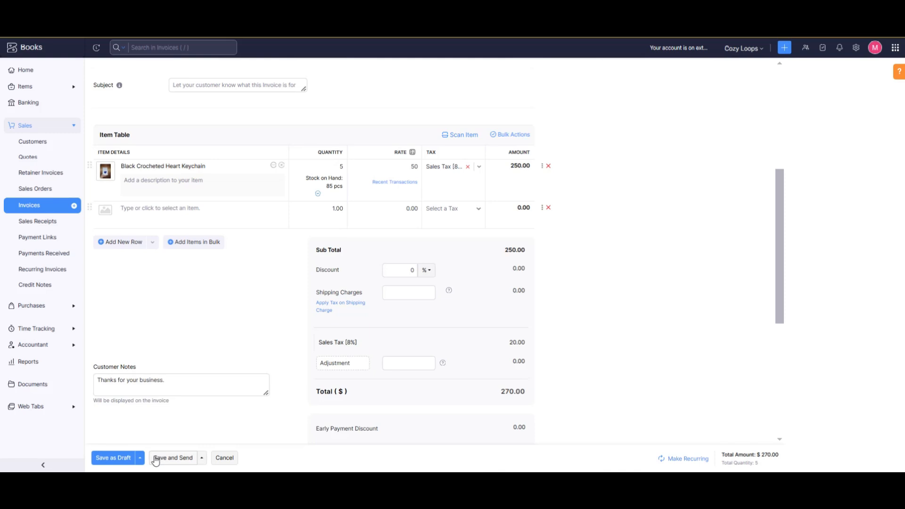
pyautogui.scroll(5, 273, 250)
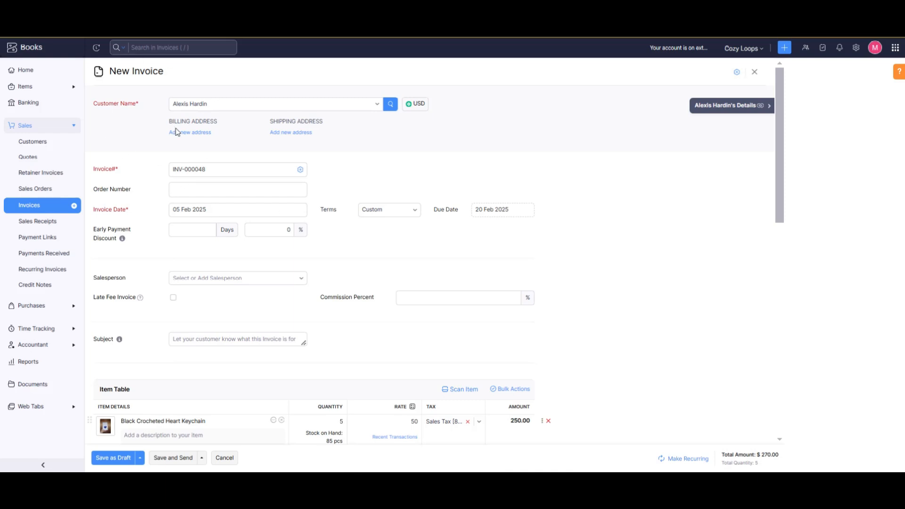
pyautogui.scroll(-3, 269, 330)
pyautogui.scroll(-2, 266, 349)
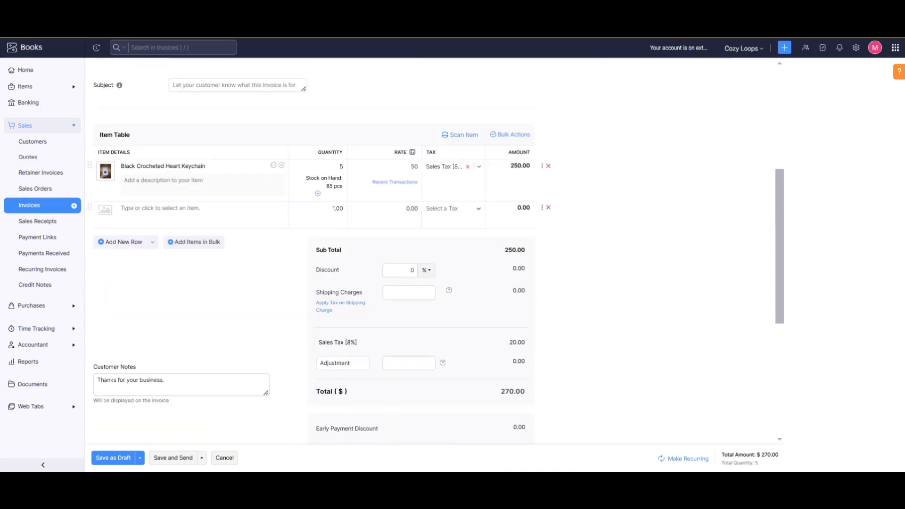
pyautogui.click(175, 459)
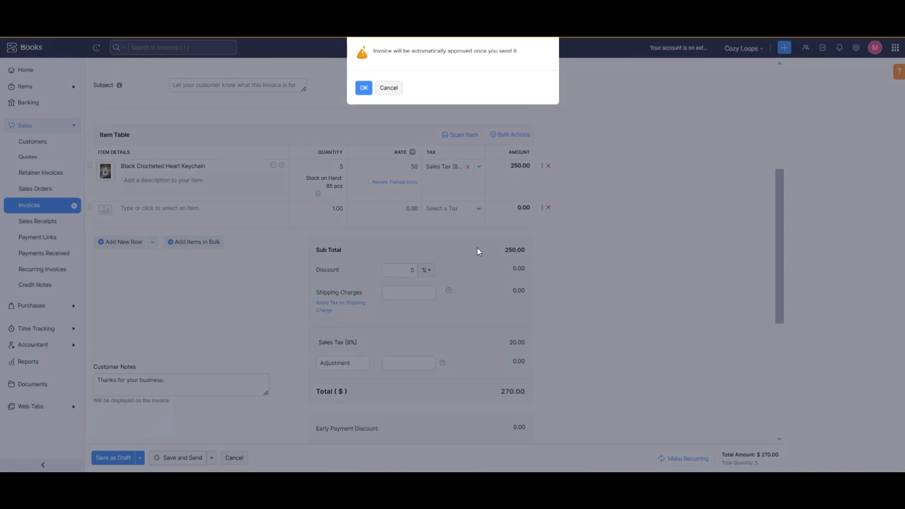
pyautogui.click(364, 89)
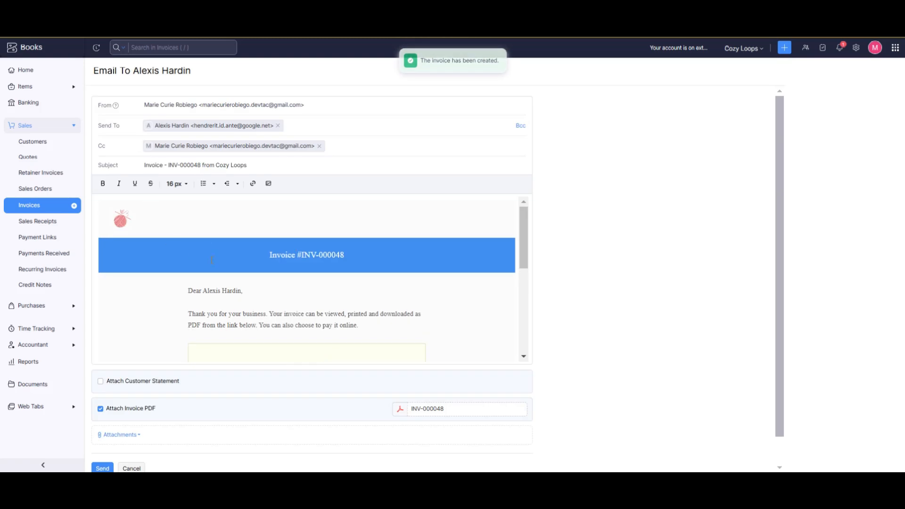
# - Review the invoice email and send it to the customer with the invoice PDF attached
pyautogui.scroll(-5, 255, 320)
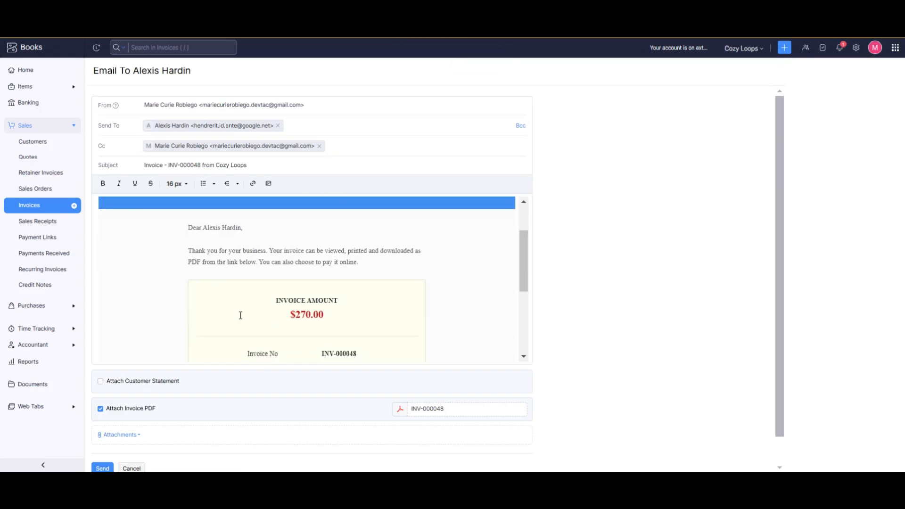
pyautogui.scroll(-1, 159, 413)
pyautogui.click(108, 440)
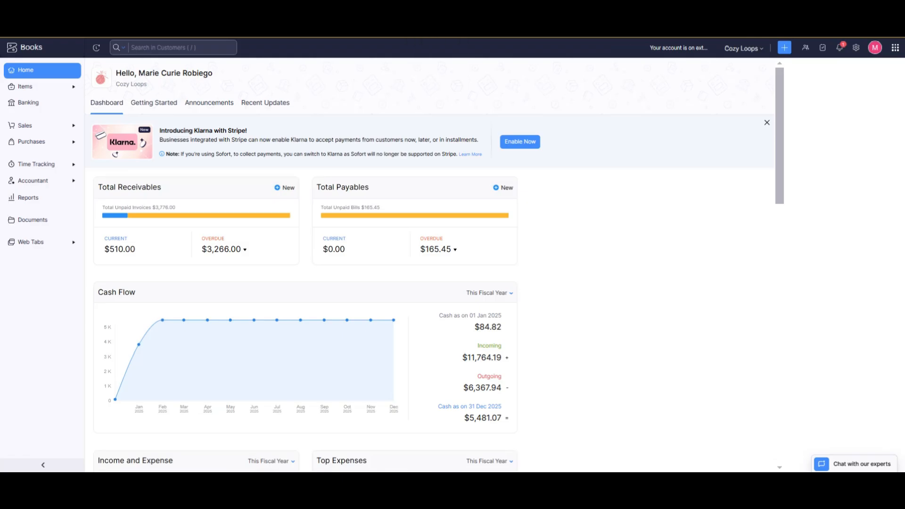
# - Start a new recurring invoice from the list of recurring sales invoices
pyautogui.click(23, 126)
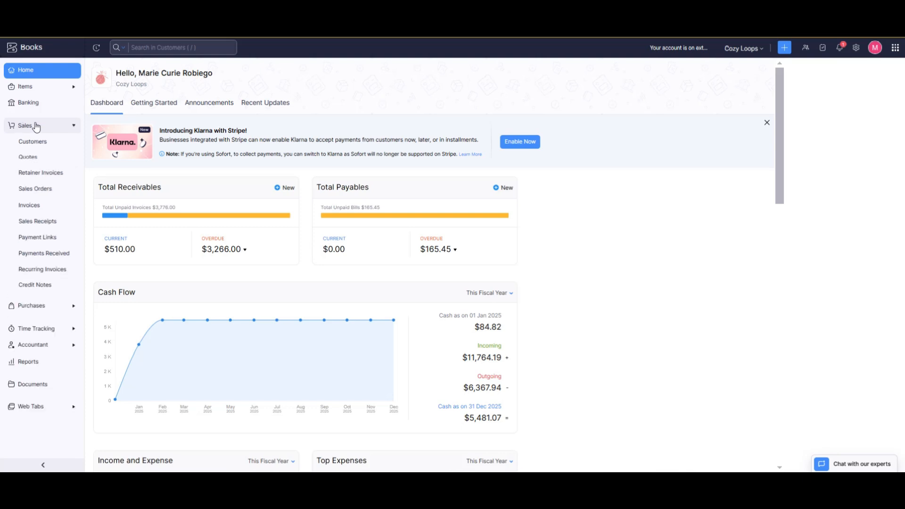
pyautogui.click(42, 271)
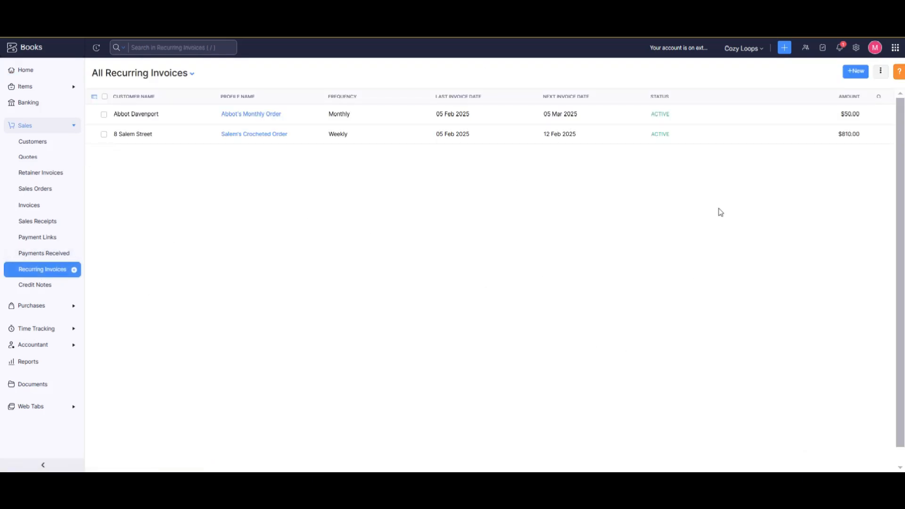
pyautogui.click(855, 73)
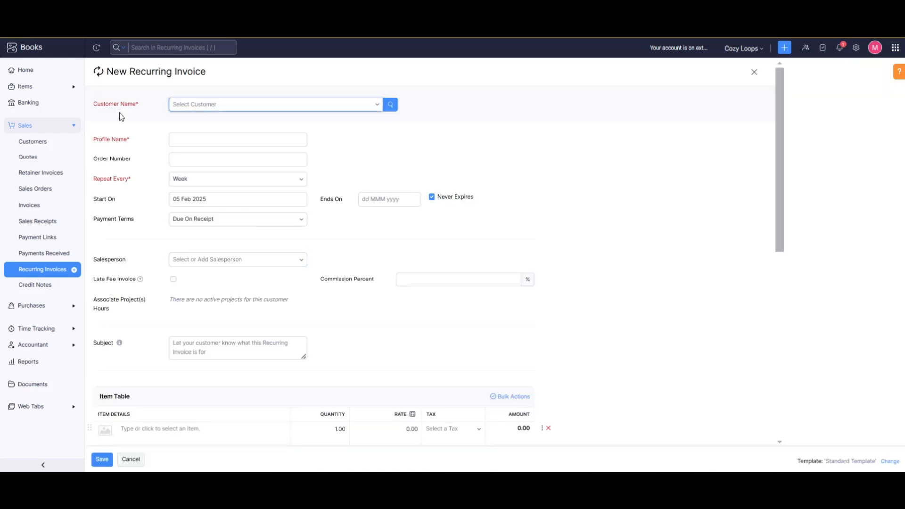
# - Look over the new recurring invoice form, including the customer name, profile name and item table fields
pyautogui.moveTo(150, 103); pyautogui.dragTo(78, 113)
pyautogui.click(104, 104)
pyautogui.scroll(-3, 149, 374)
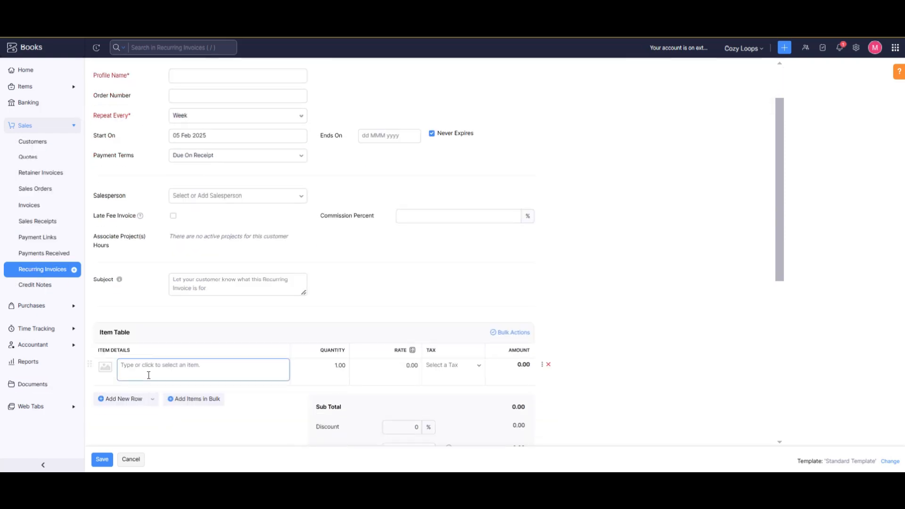
pyautogui.scroll(3, 196, 383)
pyautogui.moveTo(137, 141); pyautogui.dragTo(94, 144)
pyautogui.click(145, 139)
pyautogui.click(172, 139)
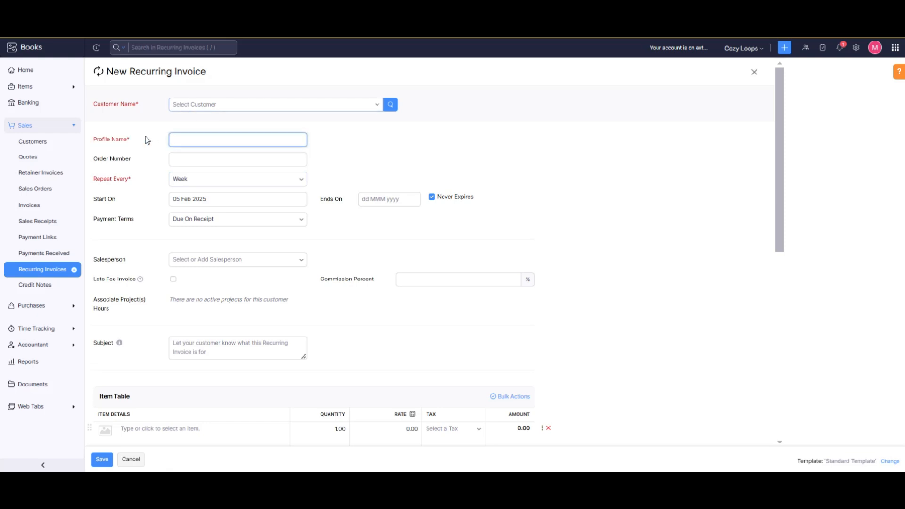
# - Choose an existing customer for the recurring invoice and name the profile as that customer's monthly order
pyautogui.click(308, 105)
pyautogui.scroll(-4, 299, 196)
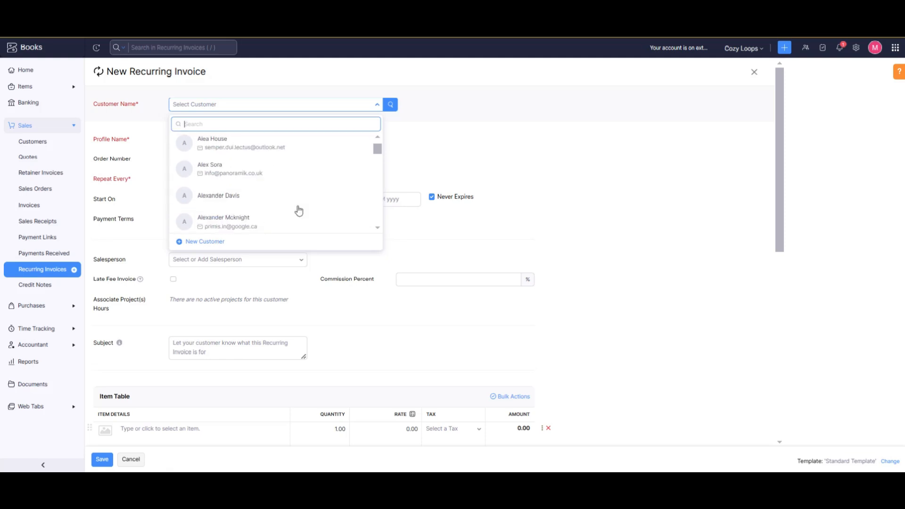
pyautogui.click(285, 179)
pyautogui.click(213, 168)
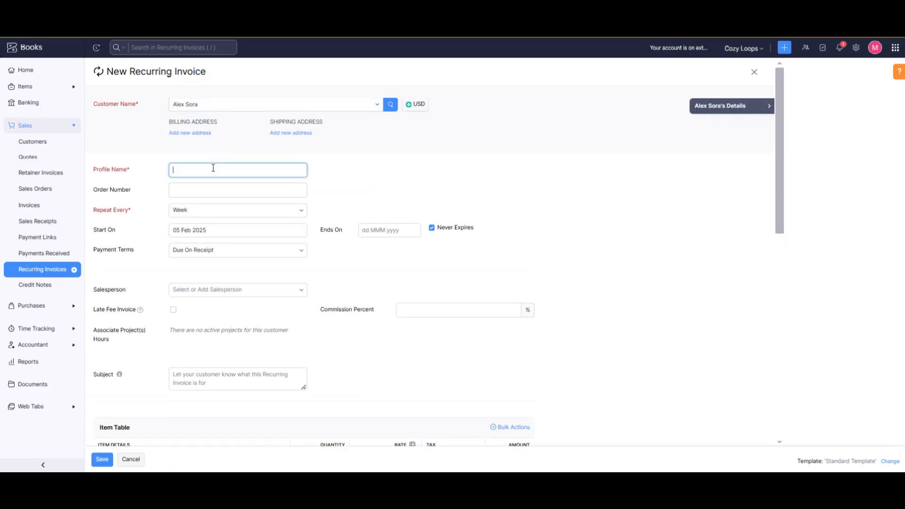
pyautogui.write("Alex's Monthly Order")
# - Set the recurring invoice to repeat every month and check its start and end date fields
pyautogui.moveTo(132, 215); pyautogui.dragTo(94, 214)
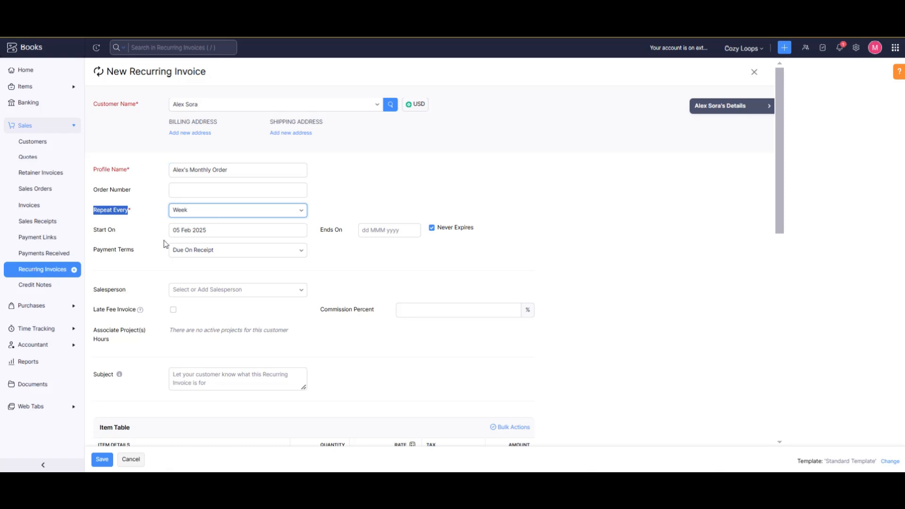
pyautogui.click(209, 213)
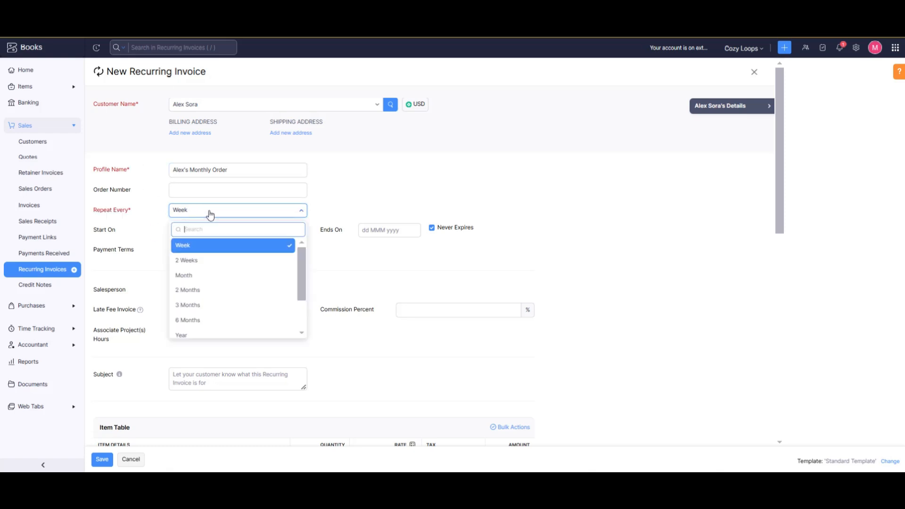
pyautogui.click(207, 276)
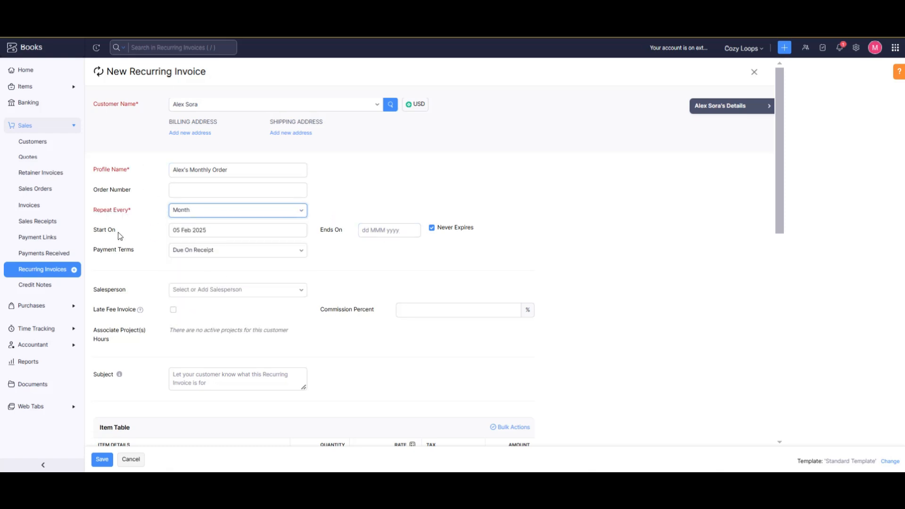
pyautogui.tripleClick(104, 230)
pyautogui.tripleClick(324, 234)
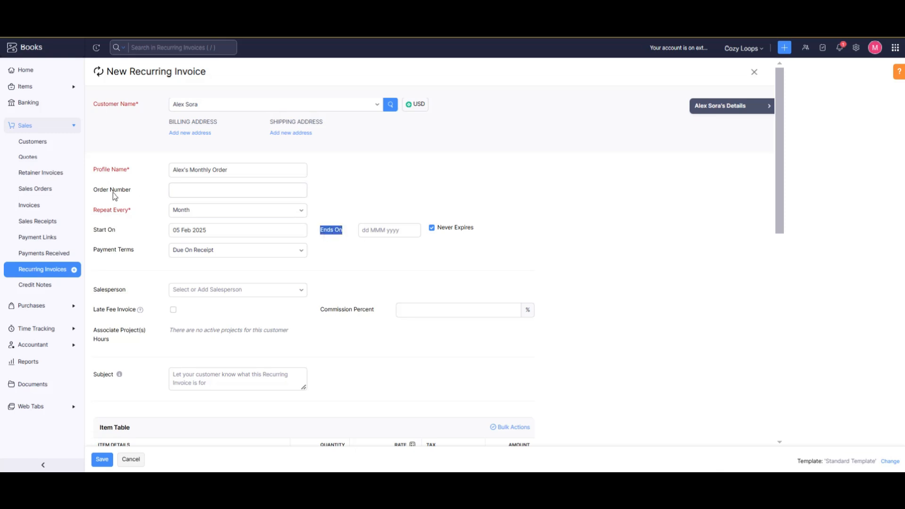
pyautogui.click(143, 232)
pyautogui.click(376, 234)
# - Add the Black Crocheted Heart Keychain to the recurring invoice's item table with a quantity of 5
pyautogui.scroll(-3, 167, 372)
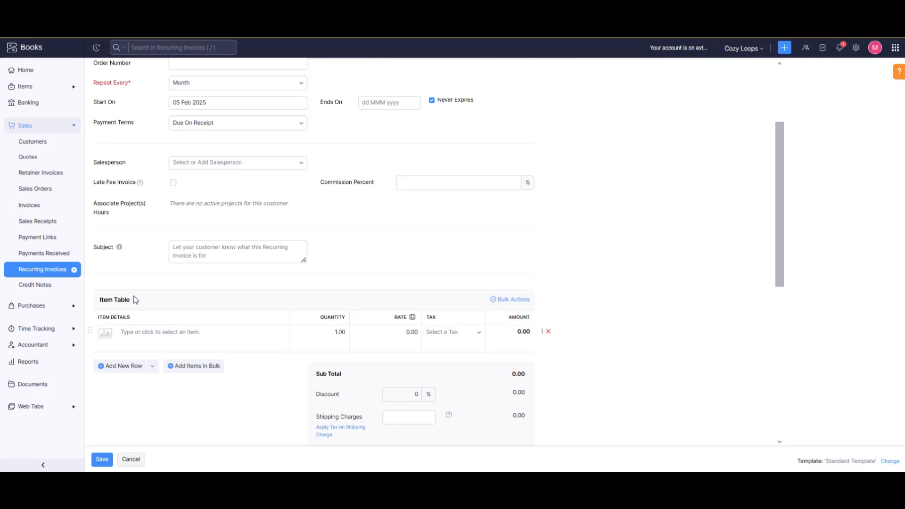
pyautogui.click(158, 340)
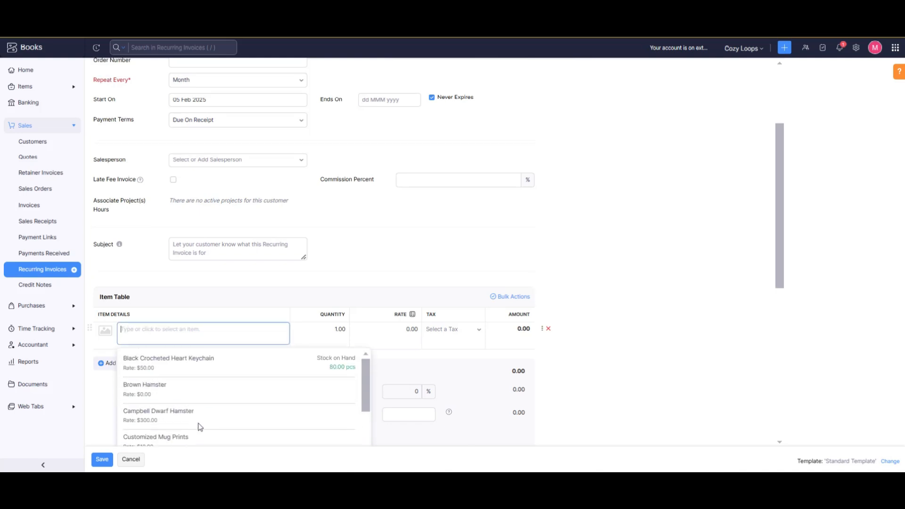
pyautogui.scroll(2, 206, 404)
pyautogui.scroll(-3, 206, 404)
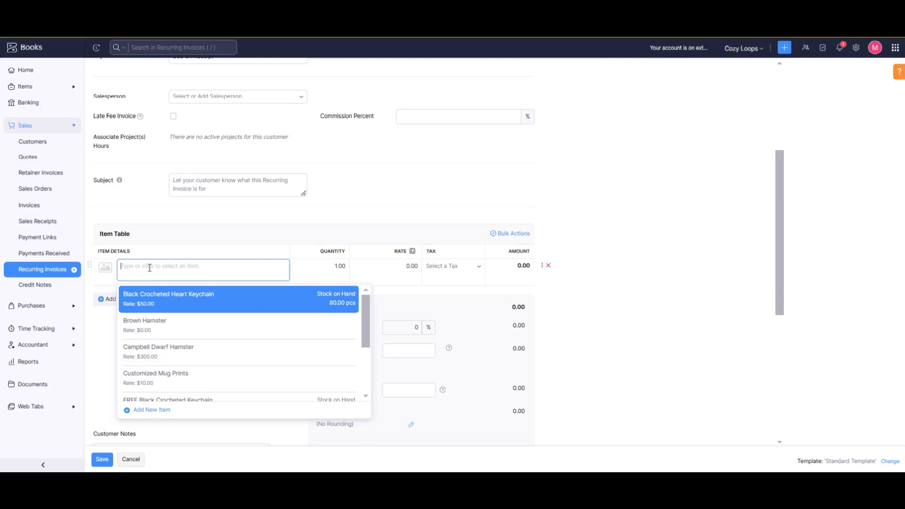
pyautogui.click(170, 306)
pyautogui.click(339, 266)
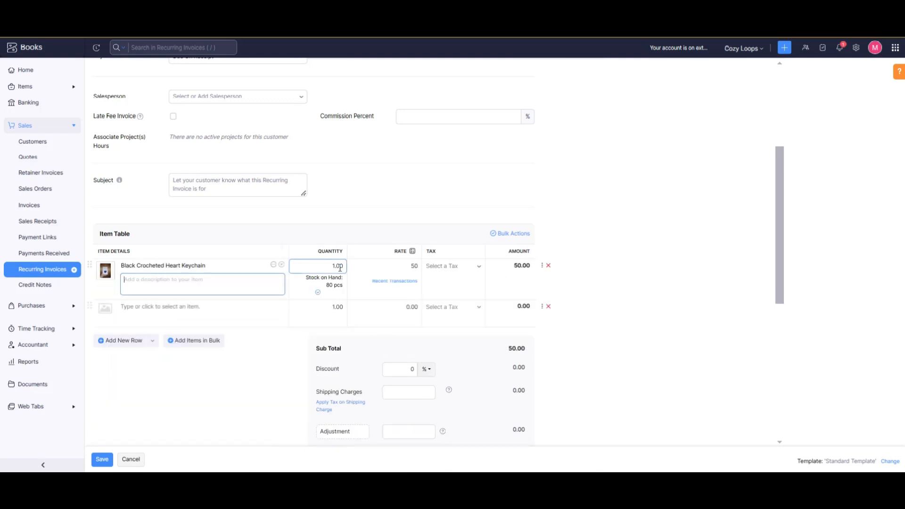
pyautogui.press('BackSpace')
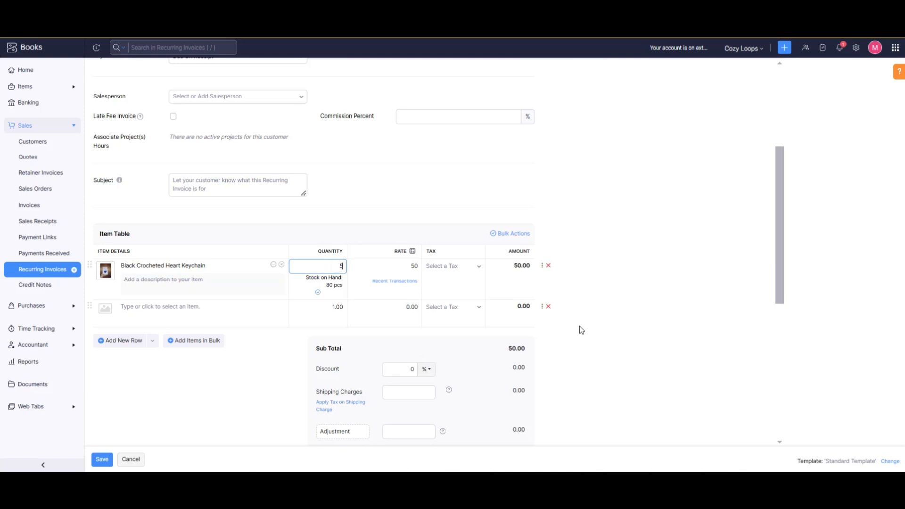
# - Review and save the recurring invoice, and open the invoice generated from it in the sales invoices list
pyautogui.scroll(-5, 581, 330)
pyautogui.scroll(10, 166, 316)
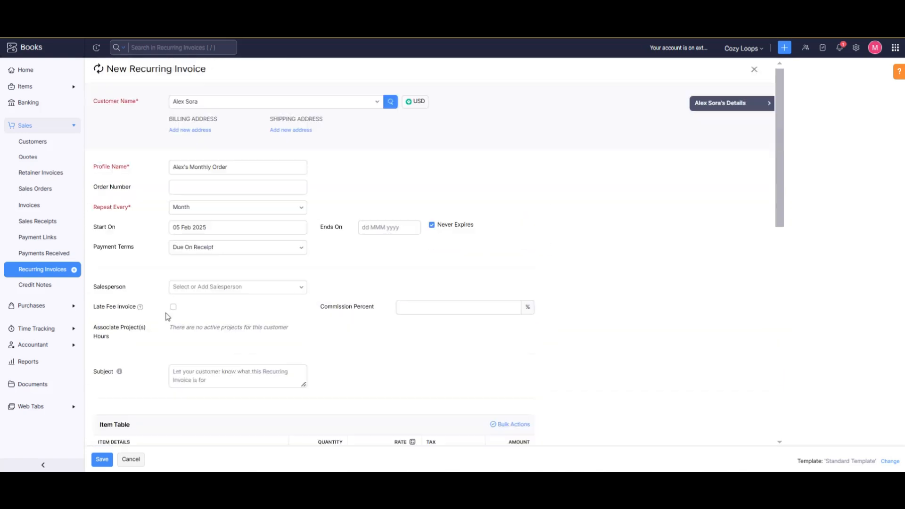
pyautogui.scroll(-12, 344, 309)
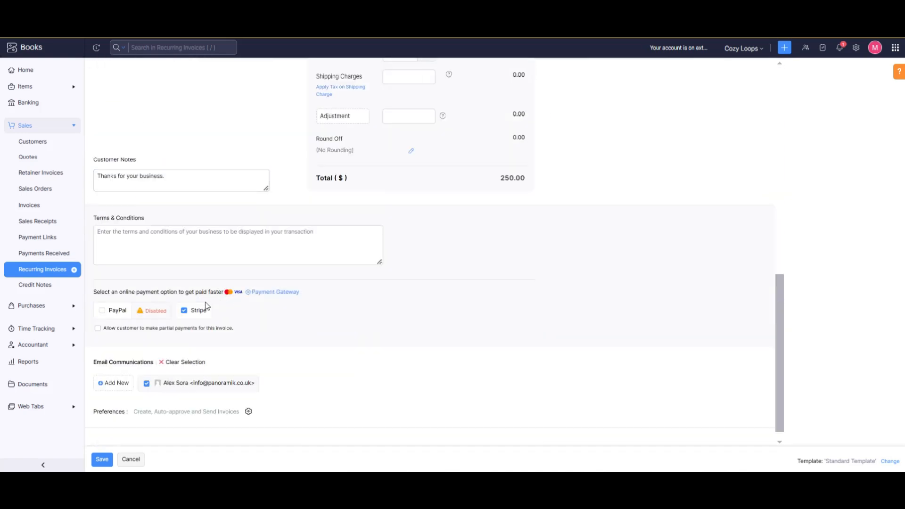
pyautogui.click(101, 460)
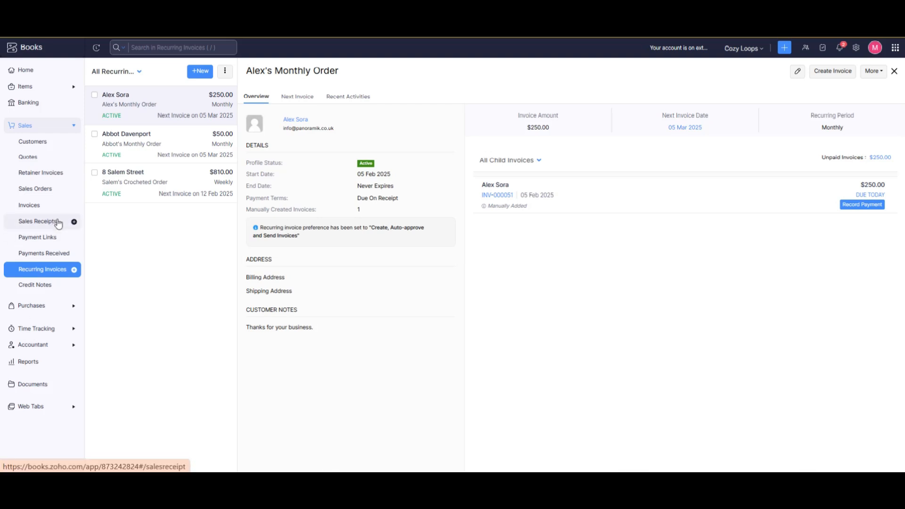
pyautogui.click(31, 205)
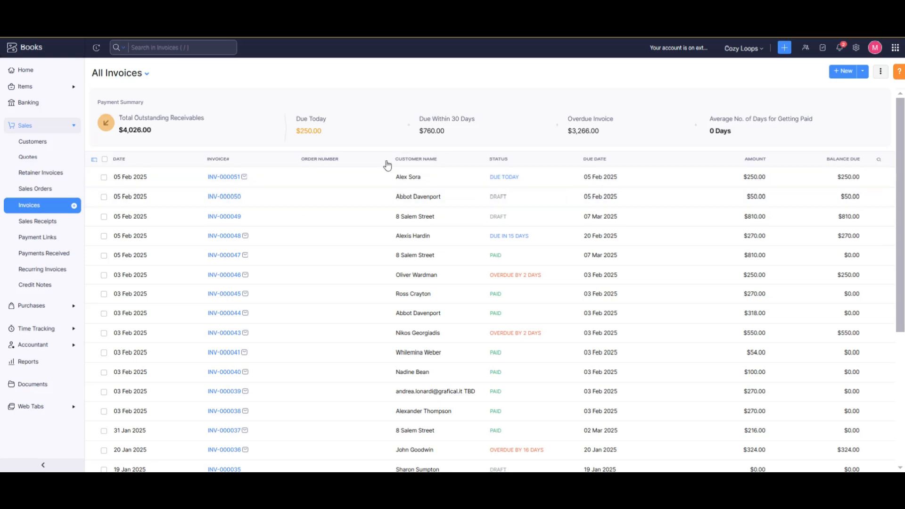
pyautogui.click(307, 186)
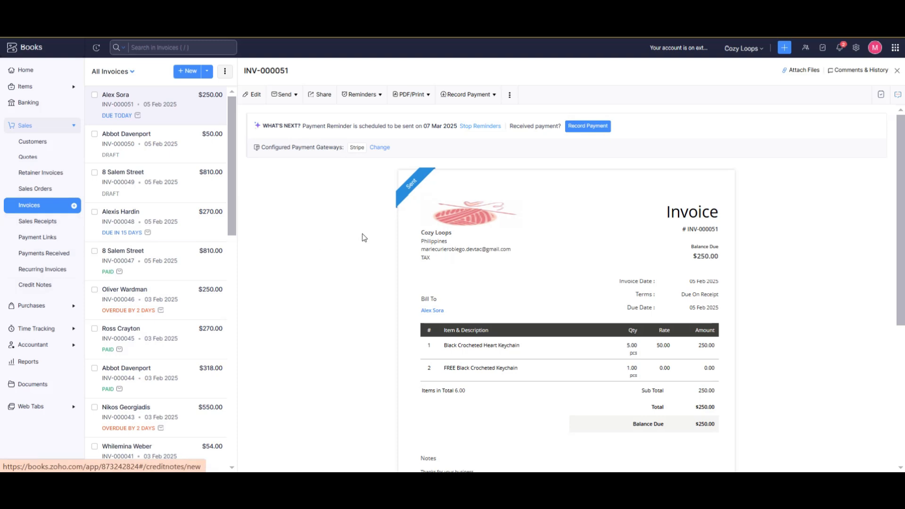
# - Open the recurring invoices settings under Sales and look through the options for creating, approving and sending them
pyautogui.click(857, 47)
pyautogui.doubleClick(537, 119)
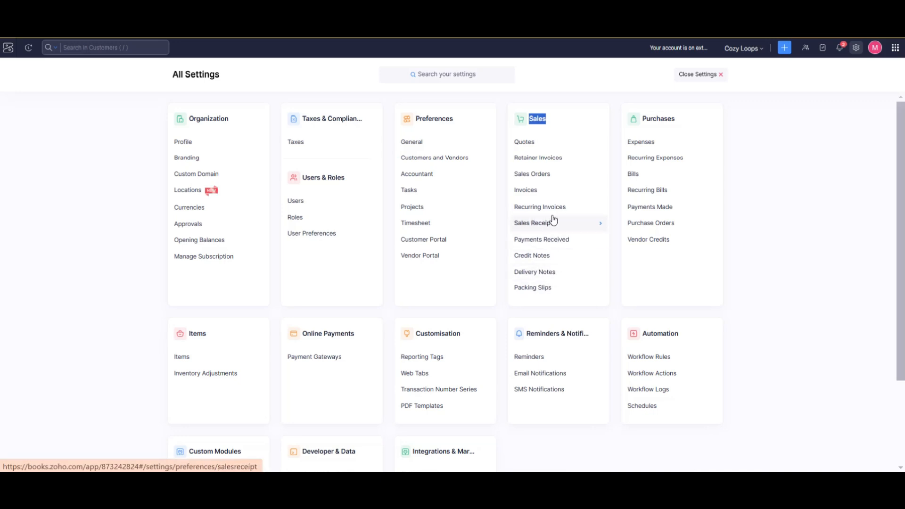
pyautogui.click(546, 208)
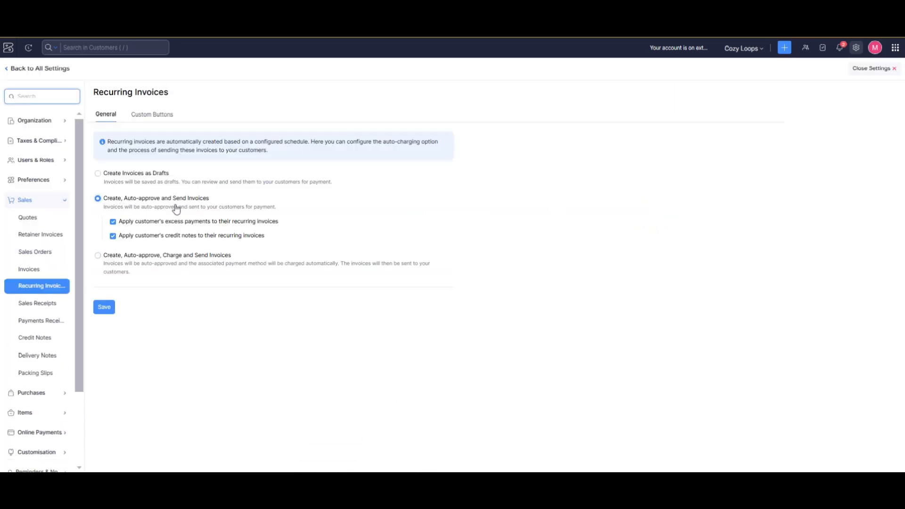
pyautogui.click(205, 339)
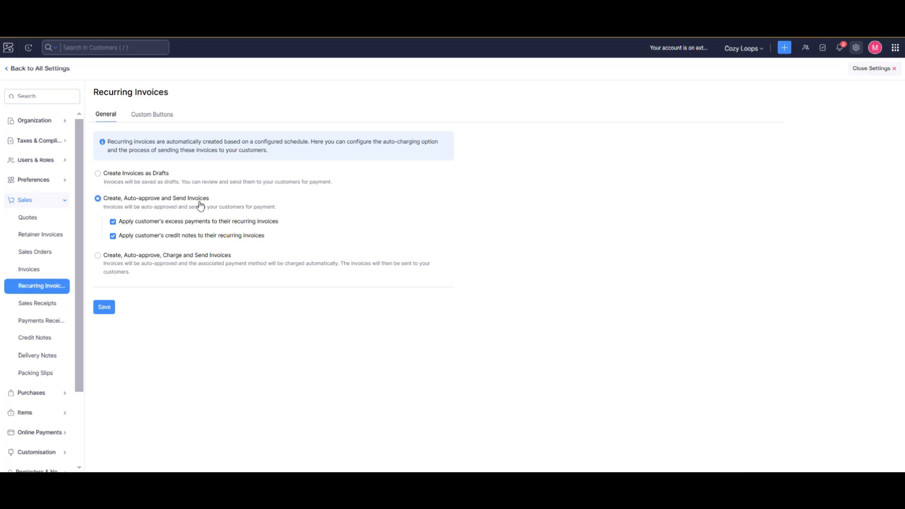
pyautogui.click(99, 176)
pyautogui.click(98, 225)
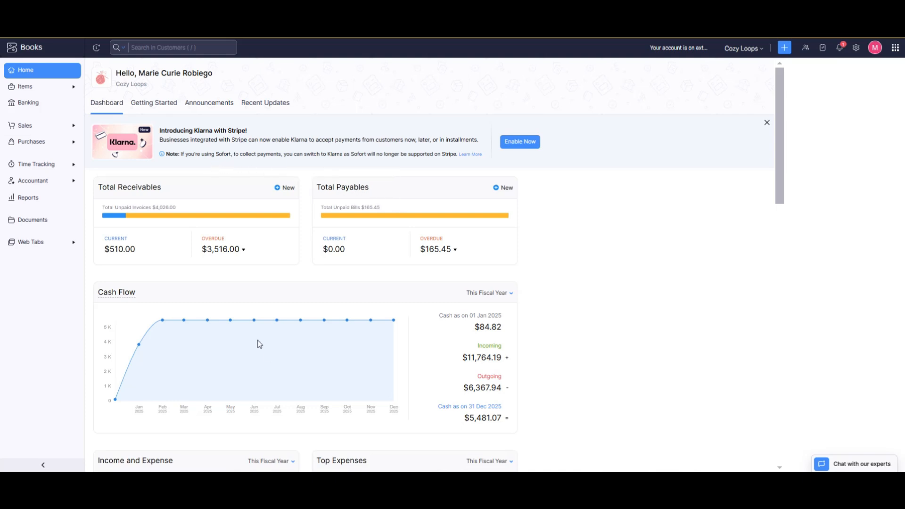
# - Start a new invoice from the list of sales invoices and choose an existing customer for it
pyautogui.click(49, 129)
pyautogui.click(44, 208)
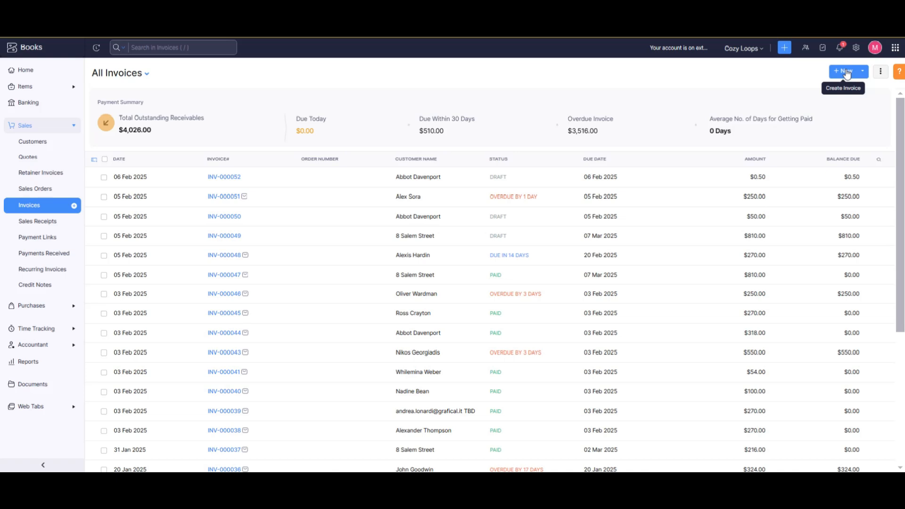
pyautogui.click(846, 74)
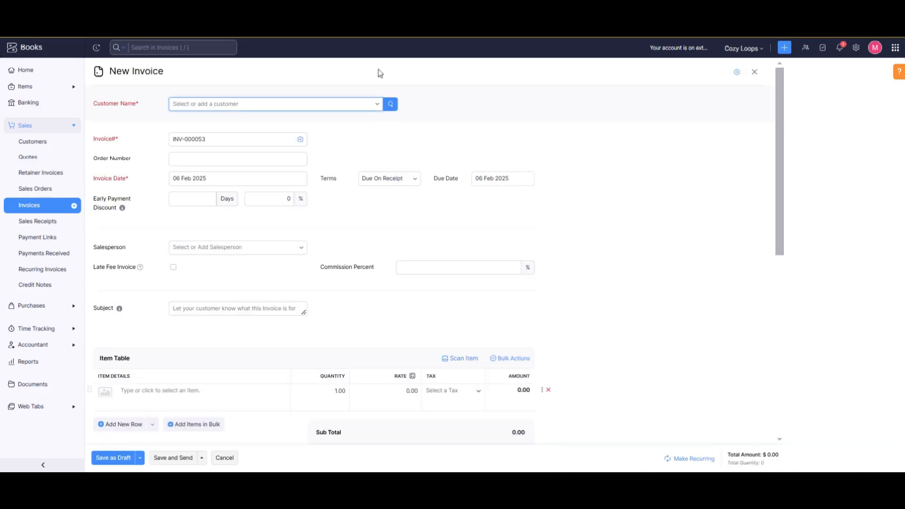
pyautogui.click(311, 105)
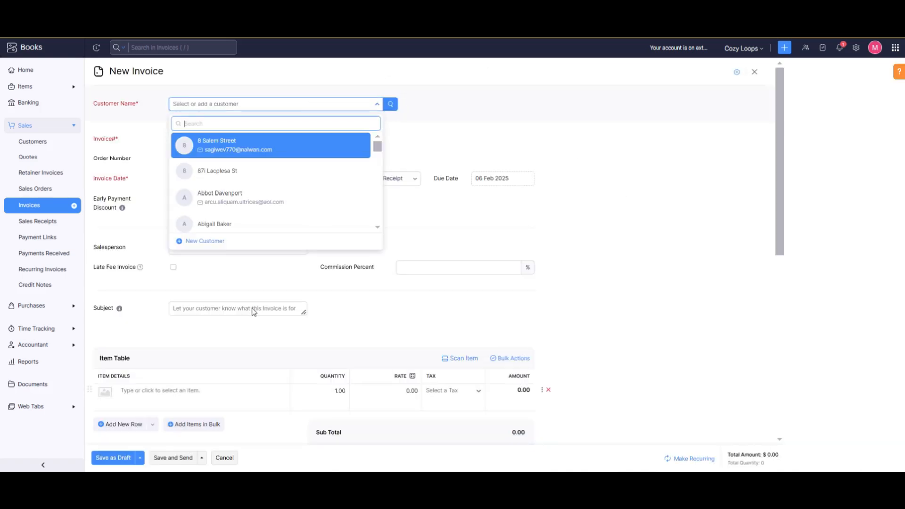
pyautogui.click(244, 196)
# - Add the Black Crocheted Heart Keychain to the new invoice's item table with a quantity of 45
pyautogui.scroll(-1, 200, 306)
pyautogui.scroll(-2, 200, 308)
pyautogui.click(188, 297)
pyautogui.click(184, 319)
pyautogui.click(334, 294)
pyautogui.write('5')
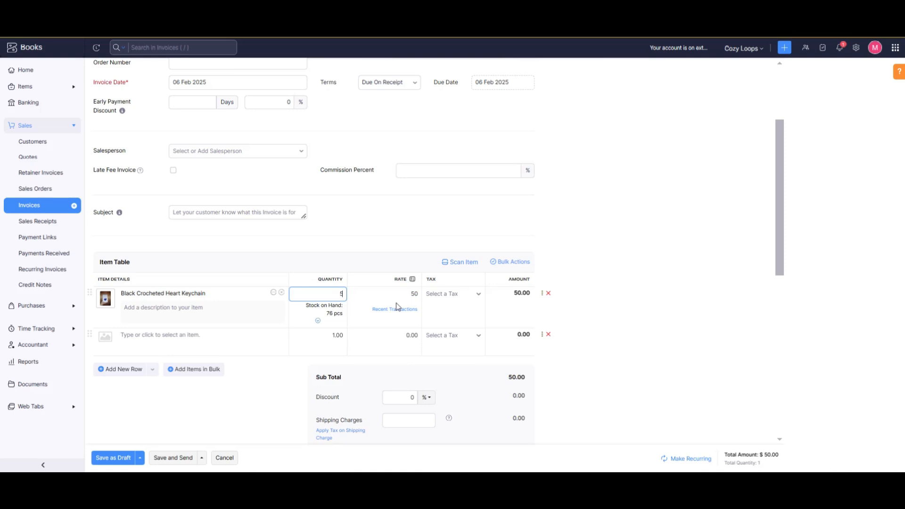
pyautogui.click(608, 298)
# - Apply the 8% Sales Tax to the keychain line of the invoice
pyautogui.scroll(-1, 610, 300)
pyautogui.click(451, 230)
pyautogui.click(461, 292)
pyautogui.scroll(-1, 435, 387)
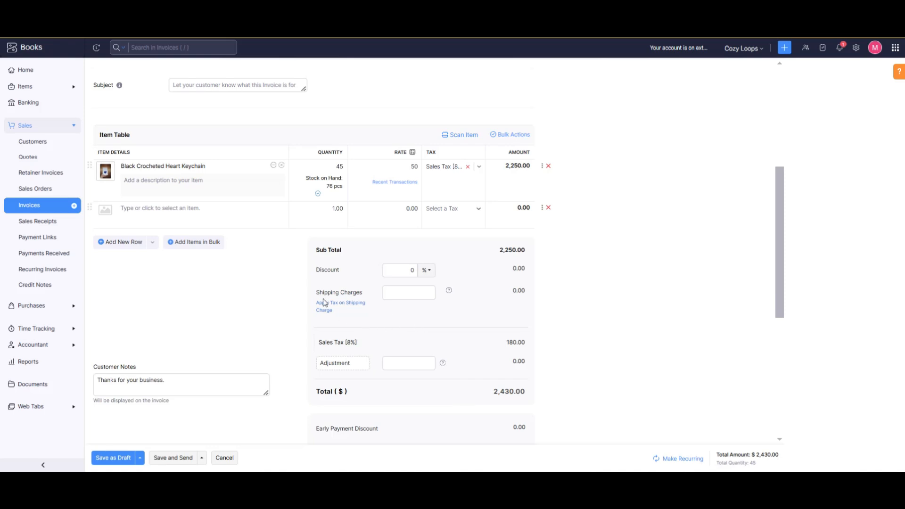
# - Give the invoice a 5% discount and check the discount amount and the invoice total
pyautogui.moveTo(313, 249); pyautogui.dragTo(315, 276)
pyautogui.click(430, 275)
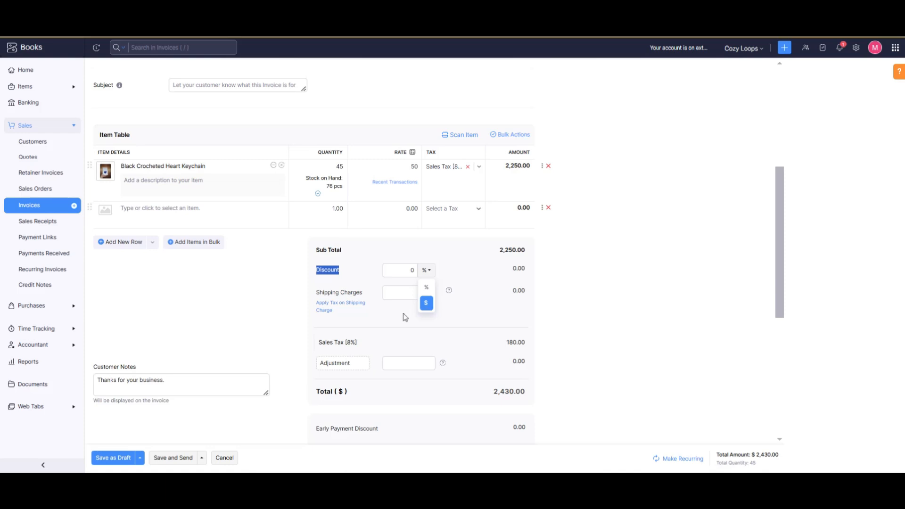
pyautogui.click(427, 293)
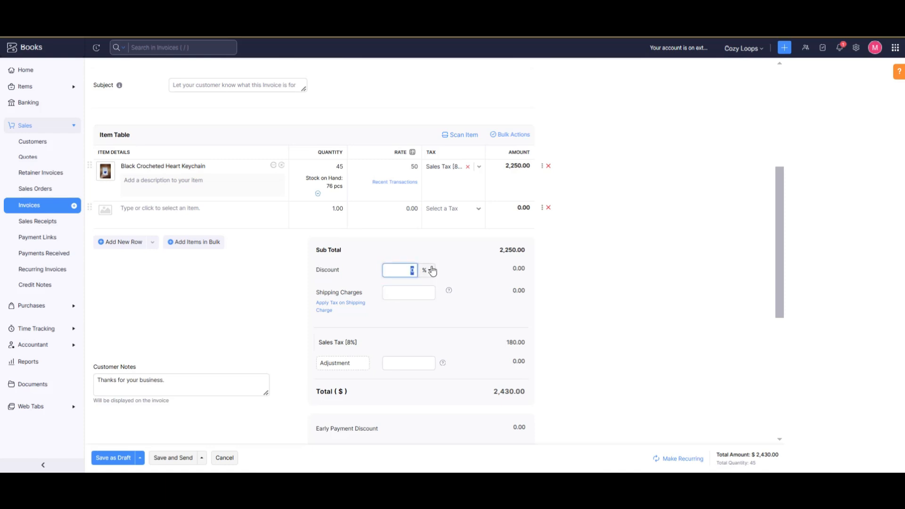
pyautogui.click(324, 282)
pyautogui.moveTo(504, 269); pyautogui.dragTo(520, 266)
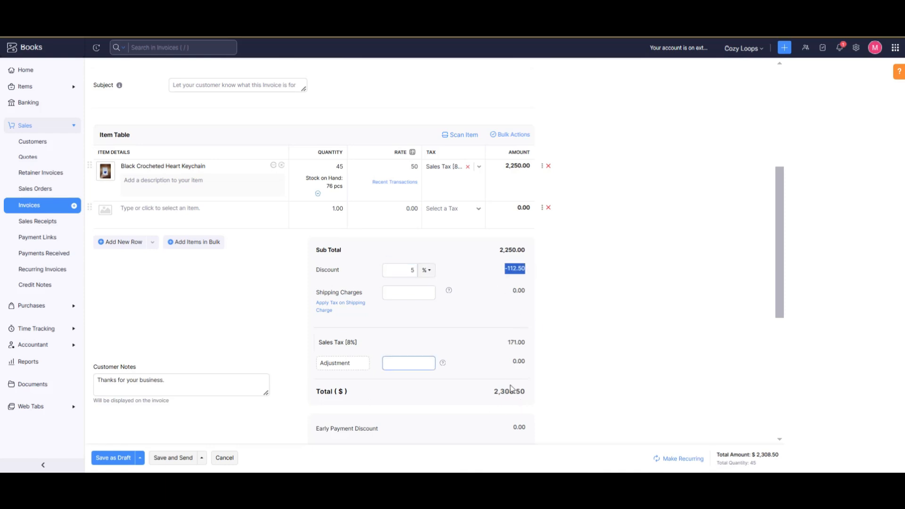
pyautogui.click(499, 254)
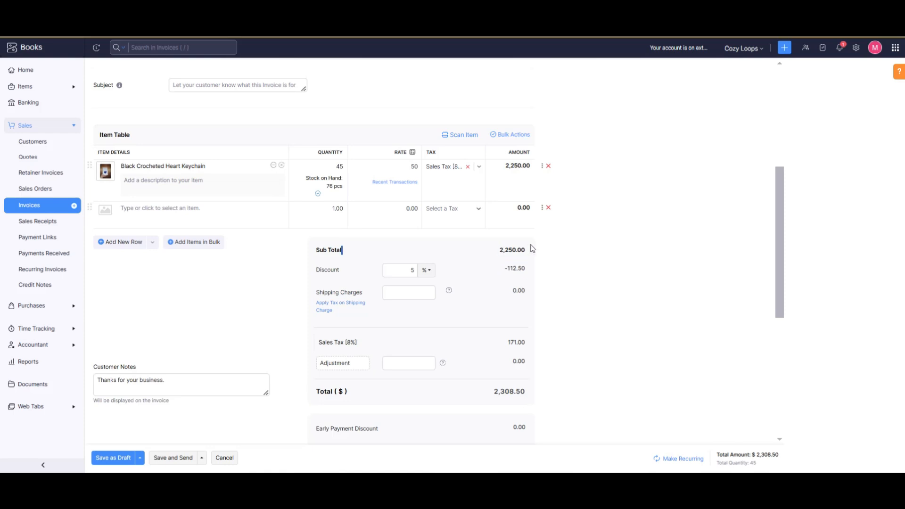
pyautogui.doubleClick(524, 400)
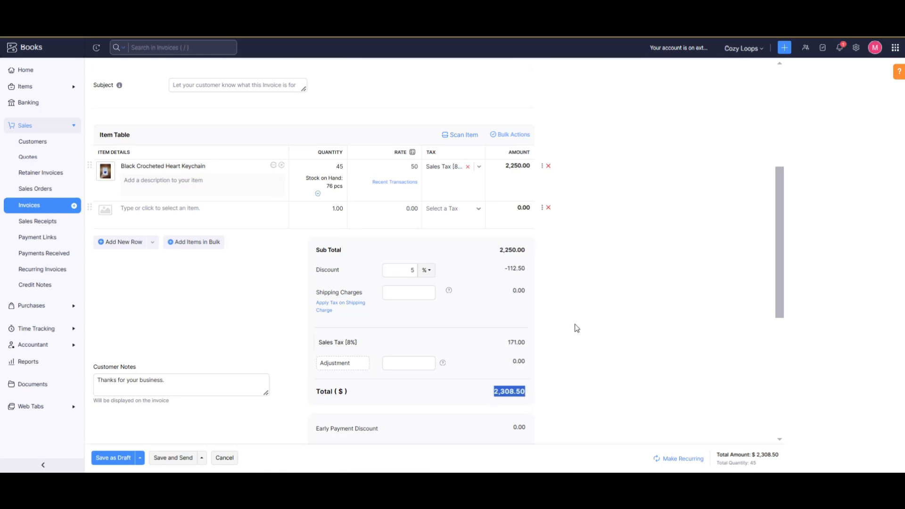
# - Save the discounted invoice for sending and email it to the customer
pyautogui.scroll(-2, 174, 443)
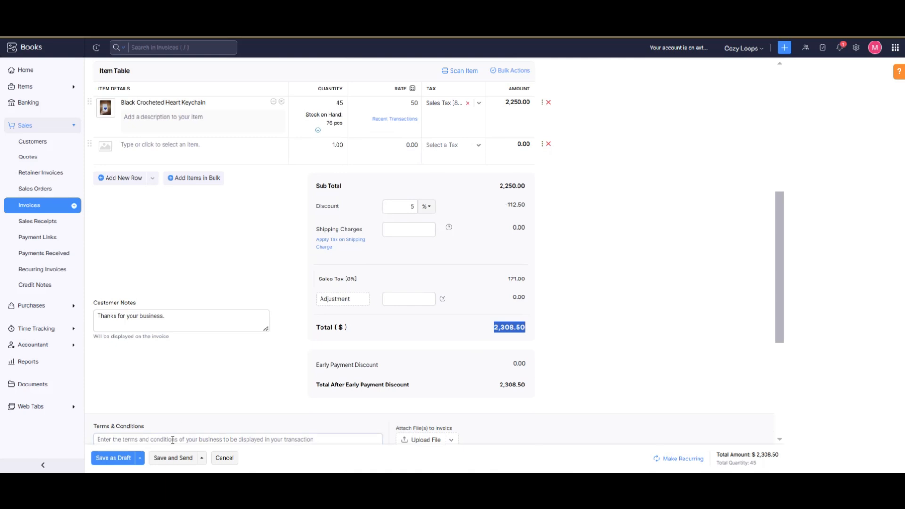
pyautogui.click(173, 458)
pyautogui.click(366, 87)
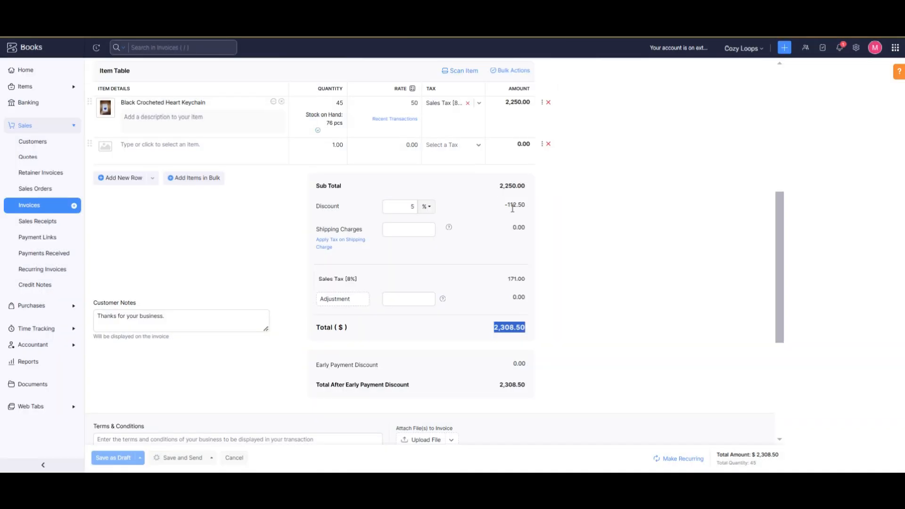
pyautogui.scroll(-3, 115, 463)
pyautogui.click(112, 443)
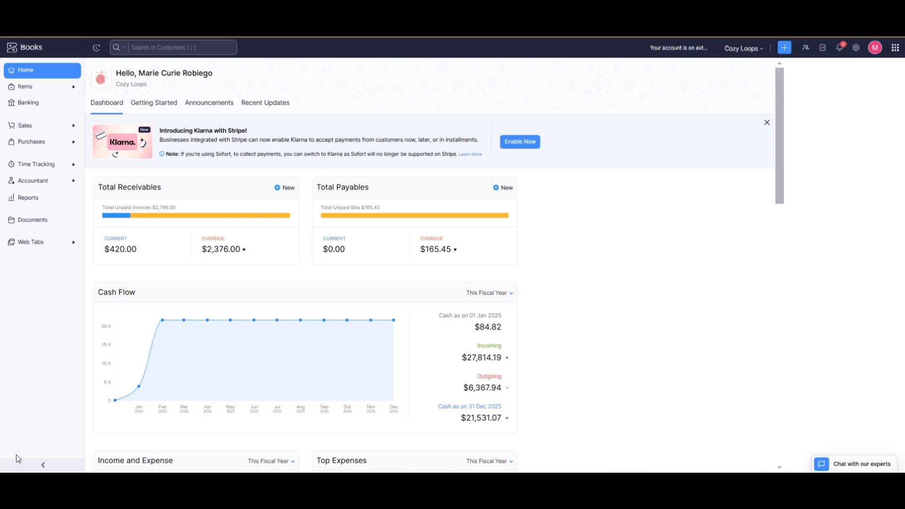
# - Open the invoice INV-000051, overdue by one day, from the list of all invoices
pyautogui.click(46, 126)
pyautogui.click(31, 205)
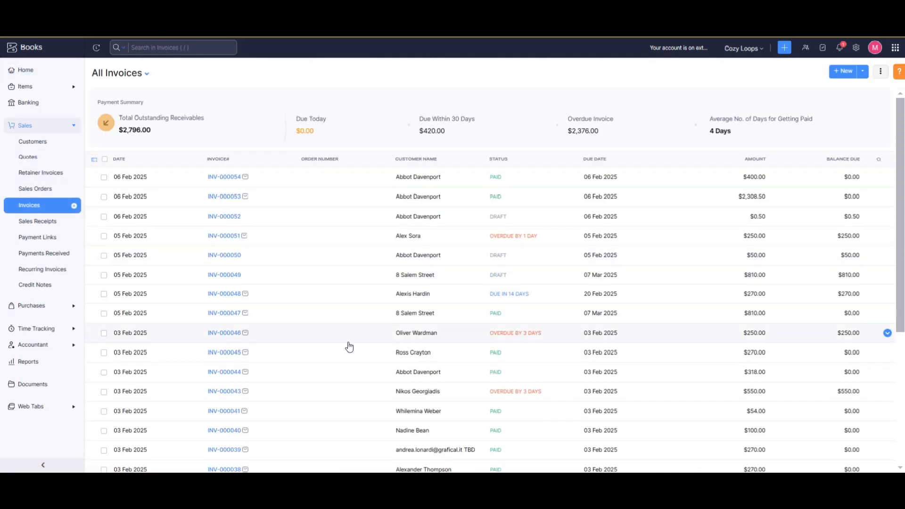
pyautogui.click(286, 240)
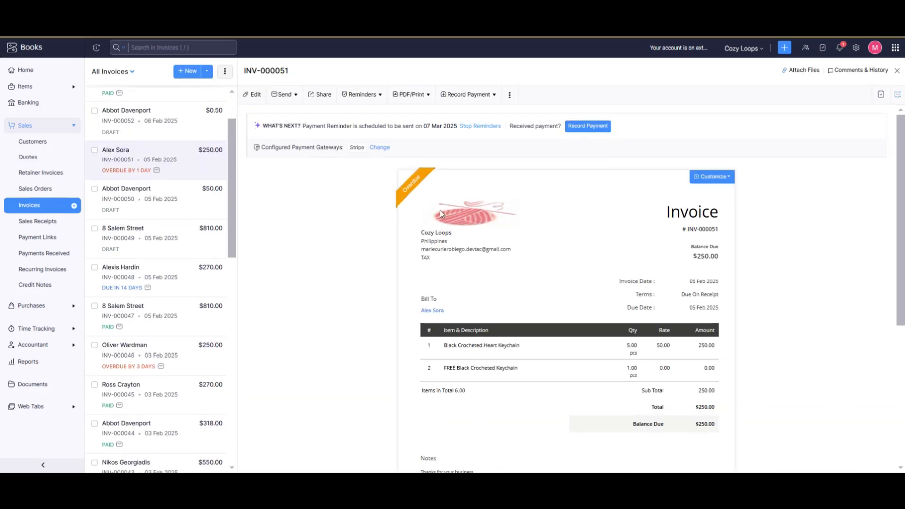
# - Record a partial payment of 100 USD against invoice INV-000051 and check the payment and balance due on it
pyautogui.click(487, 99)
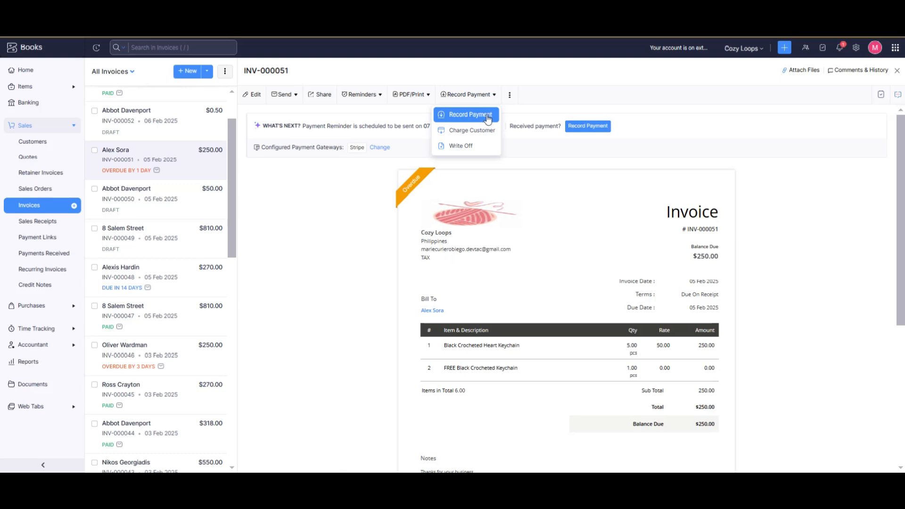
pyautogui.click(487, 117)
pyautogui.write('100')
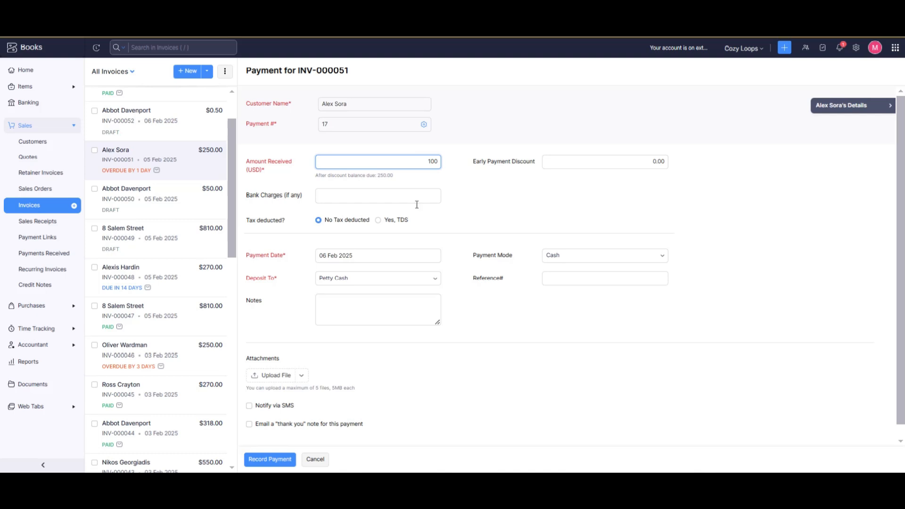
pyautogui.click(270, 464)
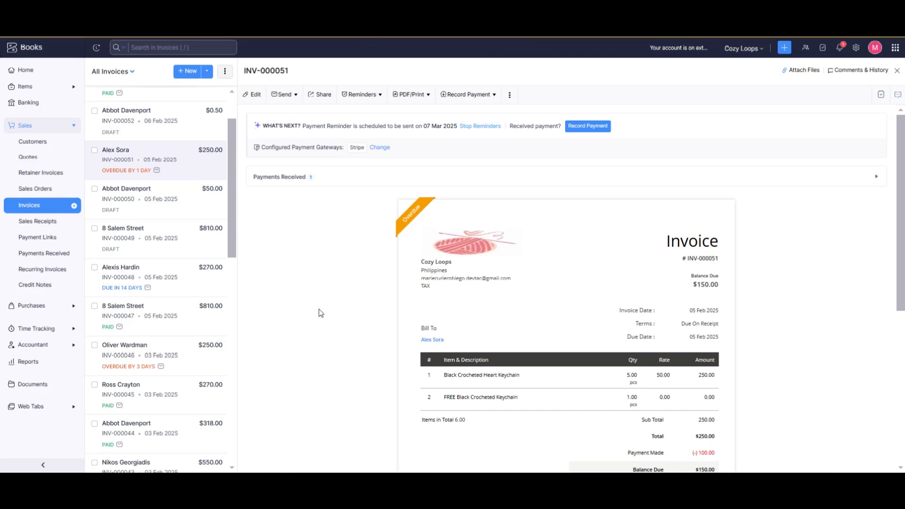
pyautogui.scroll(-2, 320, 312)
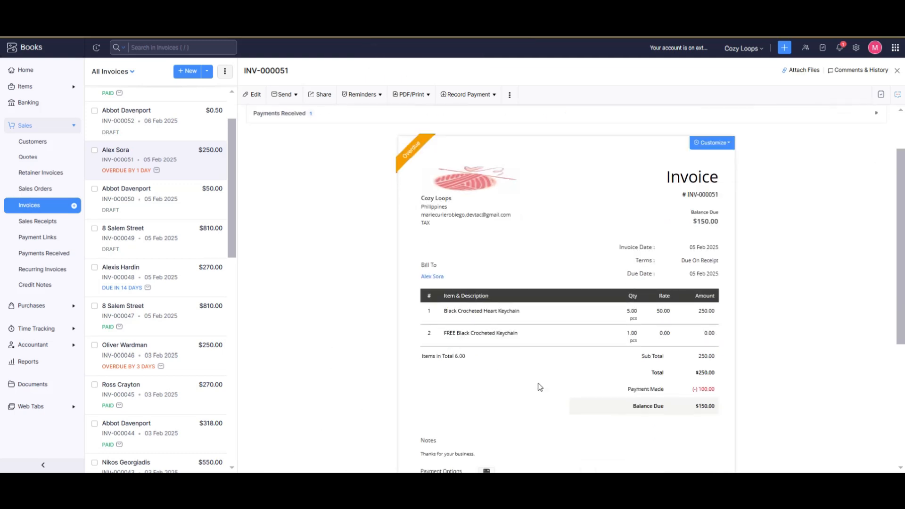
pyautogui.moveTo(623, 391); pyautogui.dragTo(671, 397)
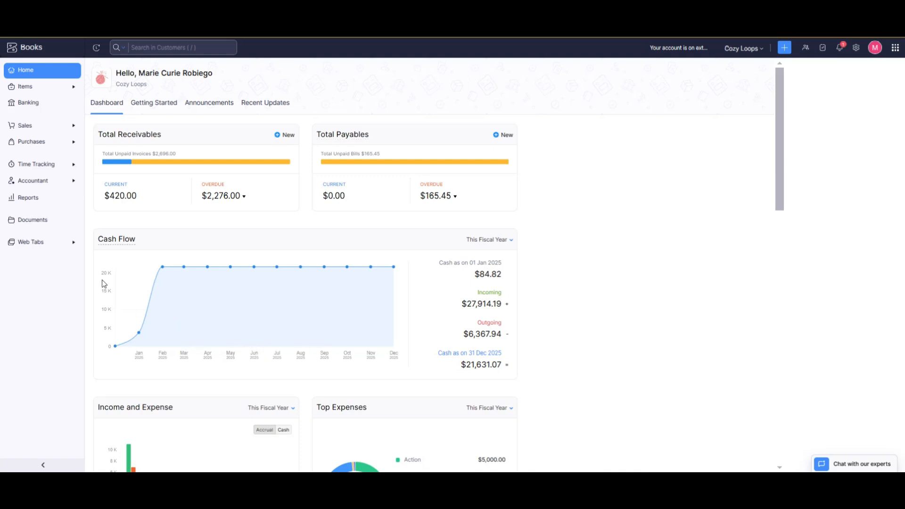
# - Open the record of a customer without outstanding receivables and start a new customer payment for them
pyautogui.click(34, 127)
pyautogui.click(32, 142)
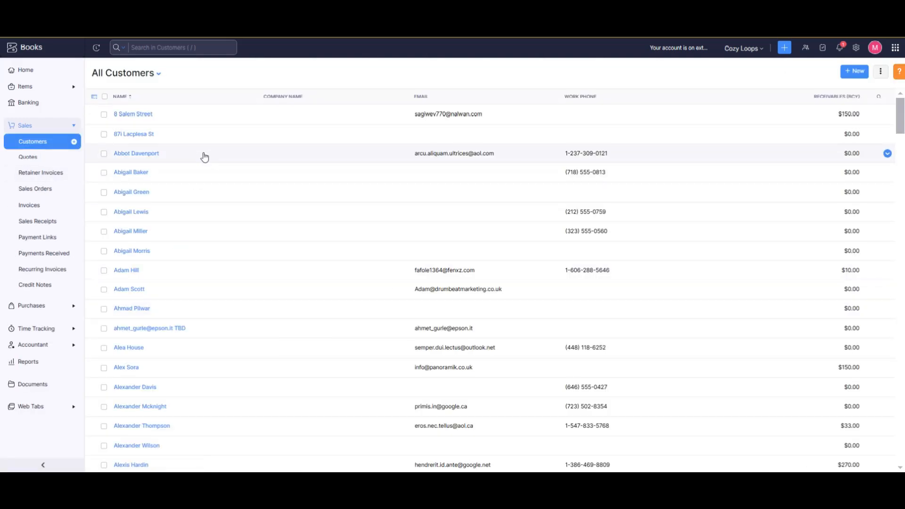
pyautogui.click(177, 352)
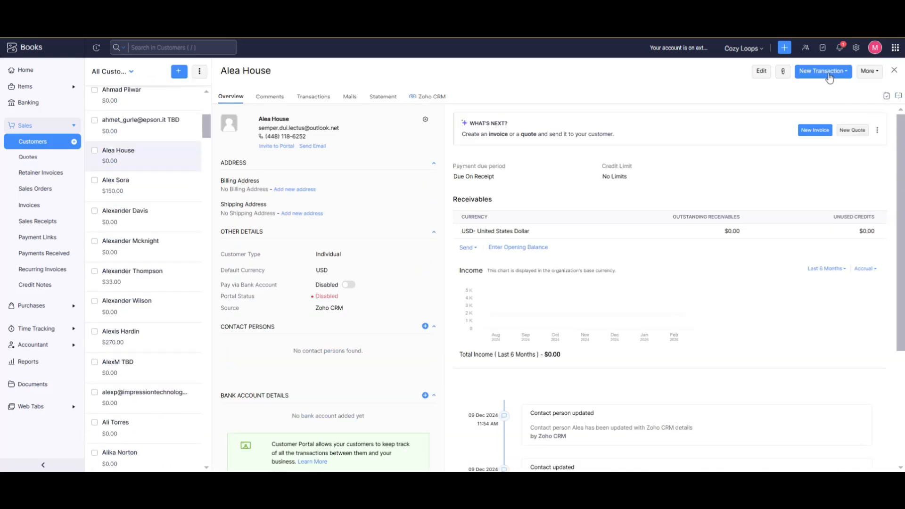
pyautogui.click(829, 72)
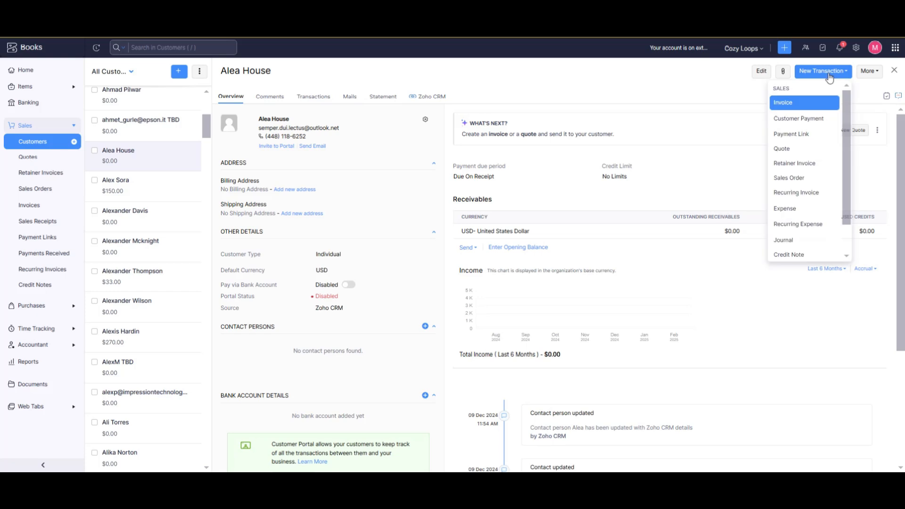
pyautogui.click(808, 118)
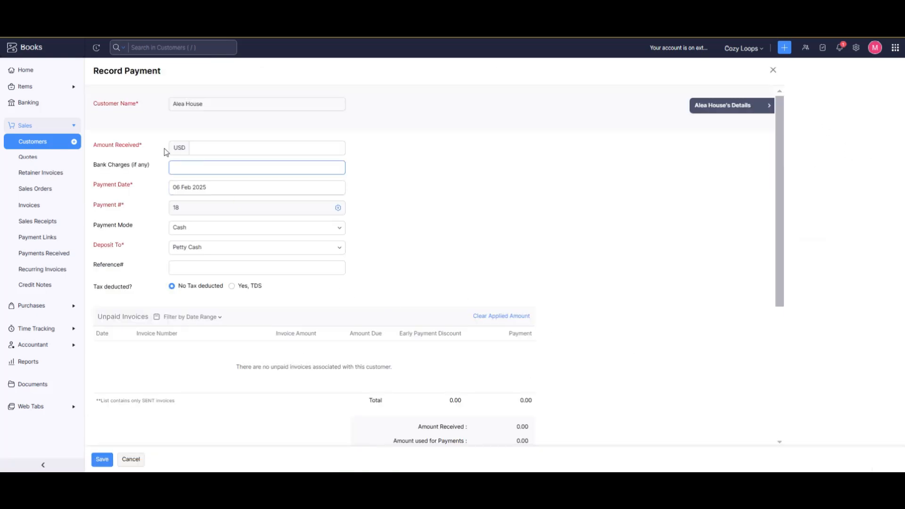
# - Set the amount received to 150 USD and save the payment, storing the excess as an overpayment from the customer
pyautogui.moveTo(151, 145); pyautogui.dragTo(93, 149)
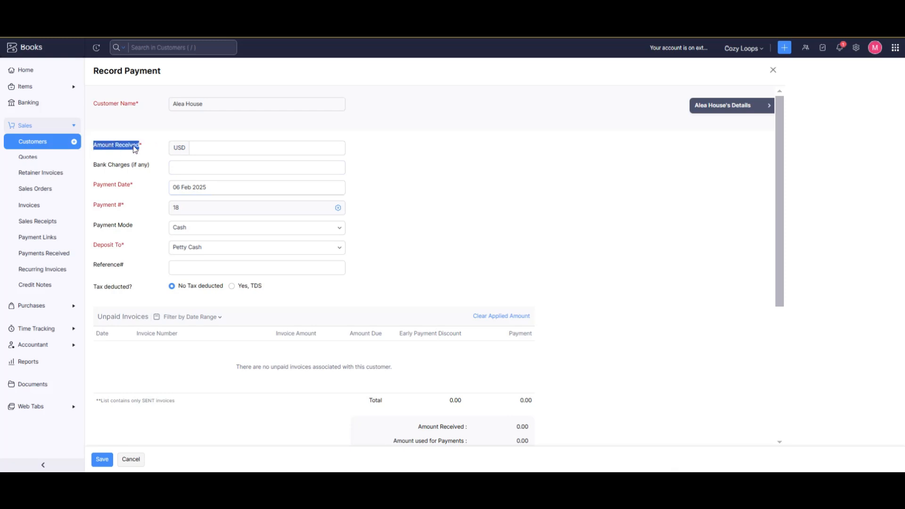
pyautogui.click(224, 146)
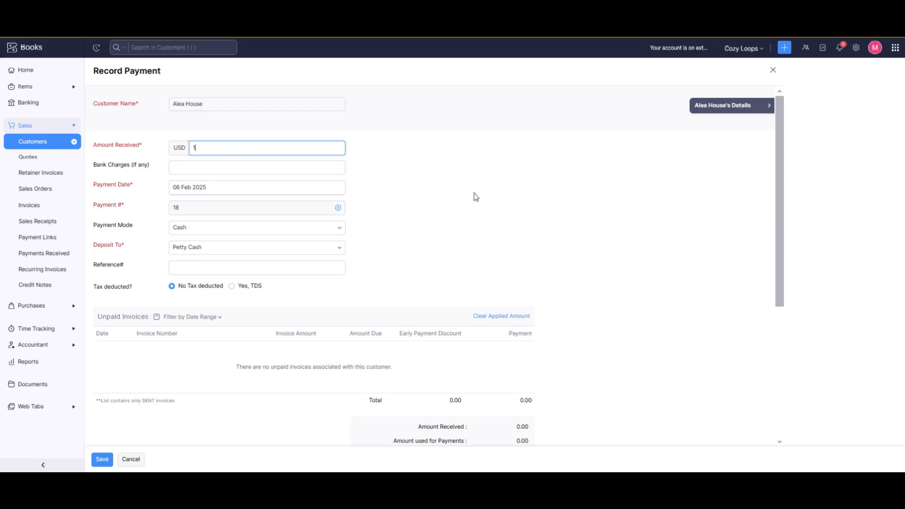
pyautogui.scroll(-2, 196, 410)
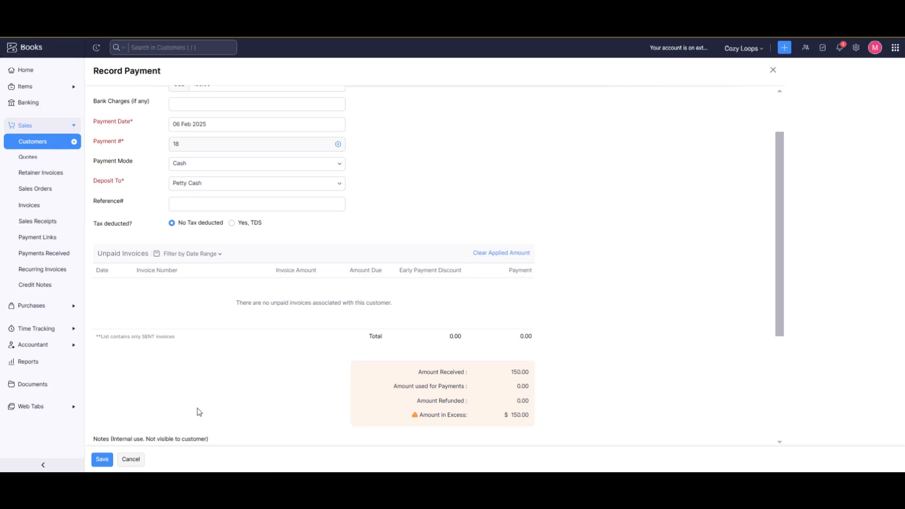
pyautogui.click(101, 459)
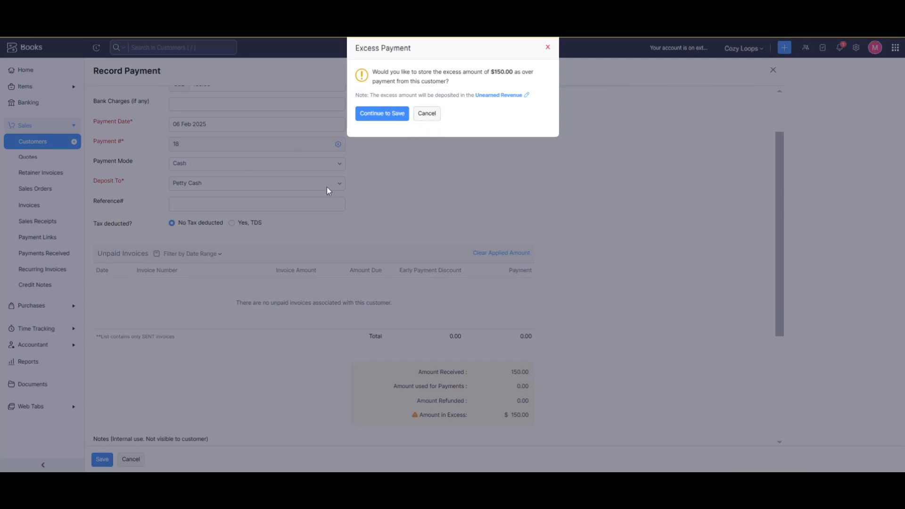
pyautogui.click(380, 115)
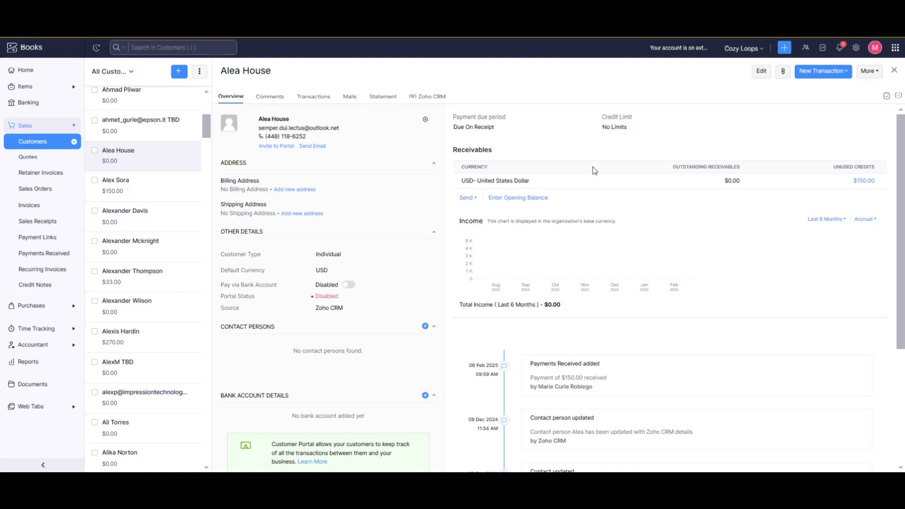
# - Create a new invoice for the same customer with one Black Crocheted Heart Keychain in the item table
pyautogui.click(830, 76)
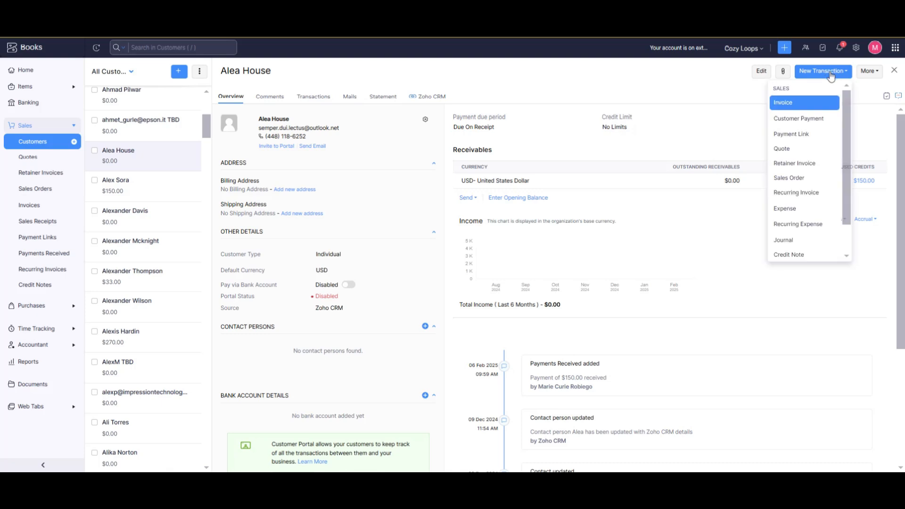
pyautogui.click(804, 102)
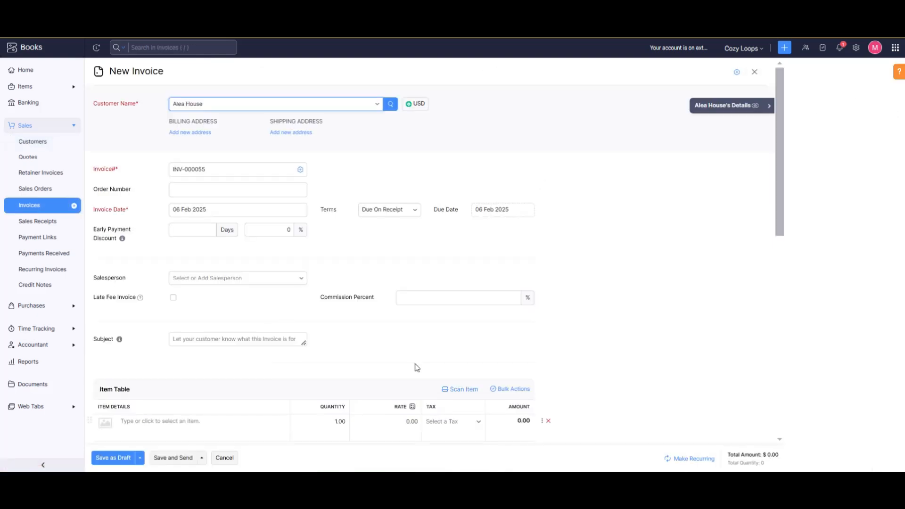
pyautogui.click(225, 442)
pyautogui.click(160, 372)
pyautogui.scroll(-2, 238, 434)
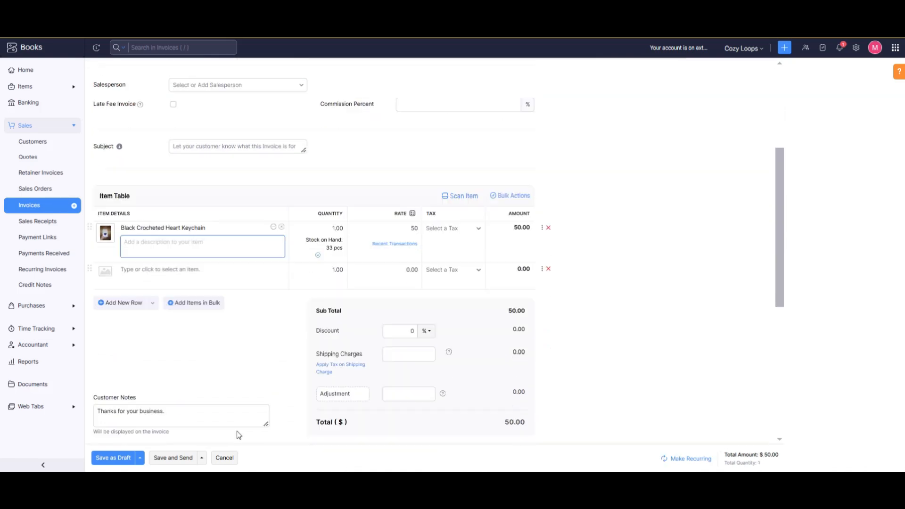
# - Save the keychain invoice for sending and email it to the customer with the invoice PDF attached
pyautogui.click(172, 461)
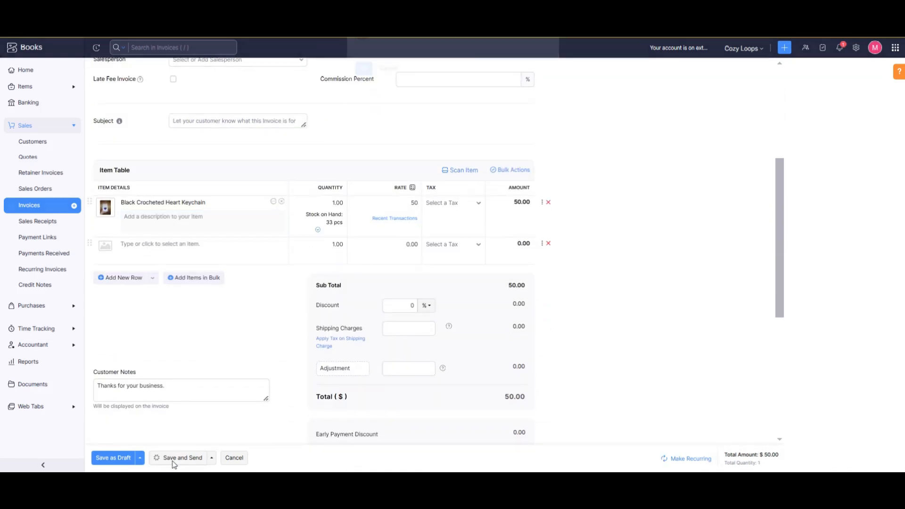
pyautogui.click(364, 88)
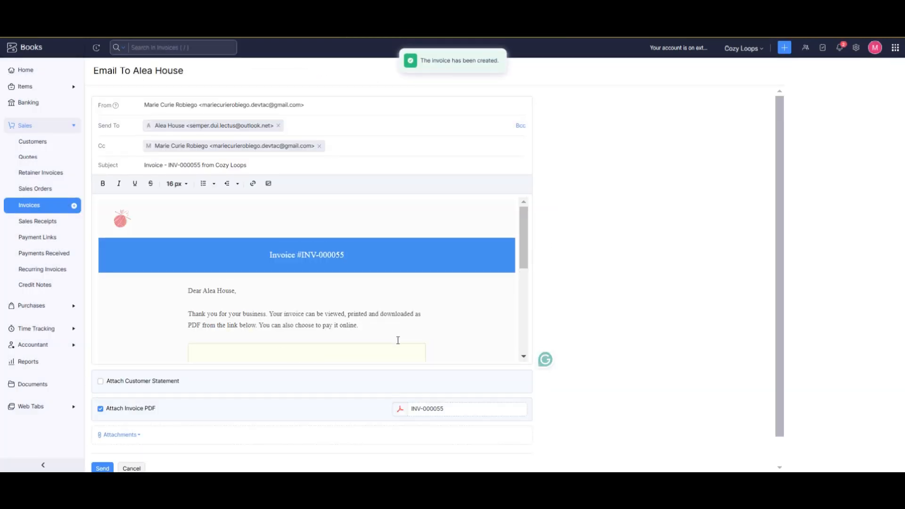
pyautogui.scroll(-1, 111, 384)
pyautogui.click(99, 441)
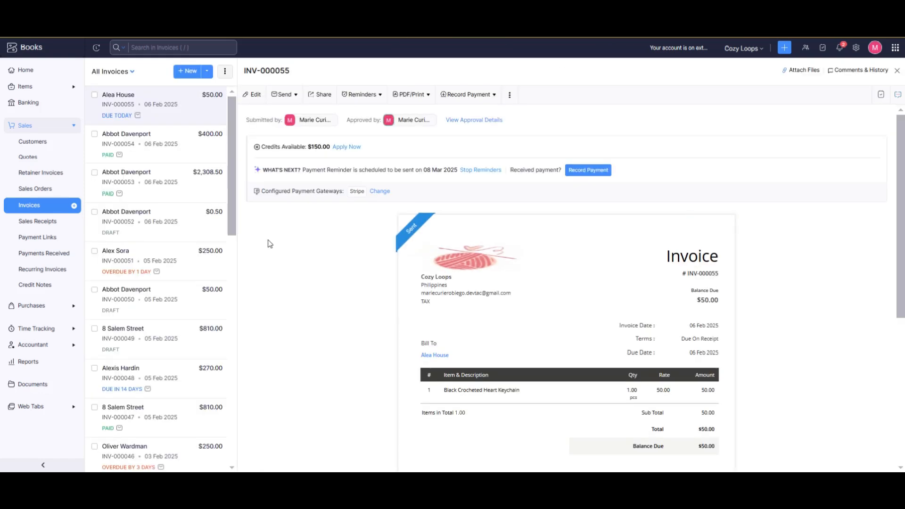
# - Apply 50 of the available excess-payment credit to invoice INV-000055 and check its payment made and balance due
pyautogui.moveTo(259, 146); pyautogui.dragTo(386, 157)
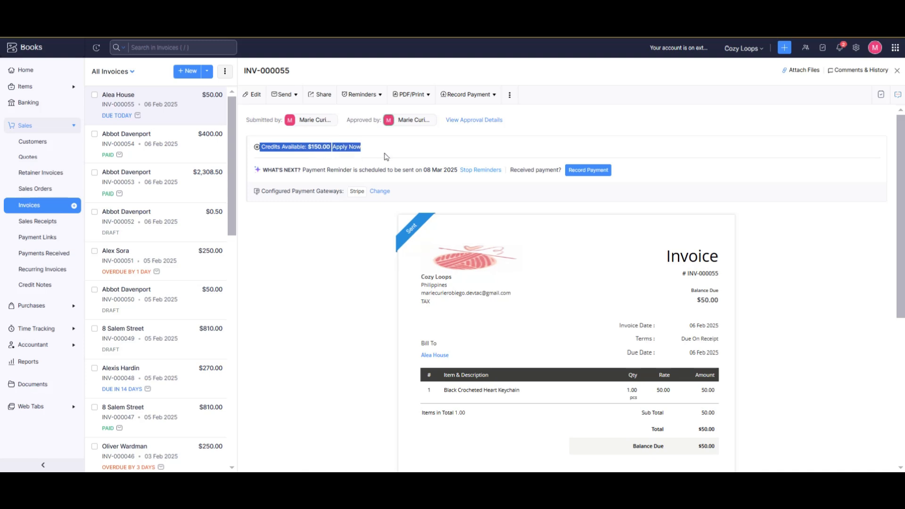
pyautogui.click(336, 272)
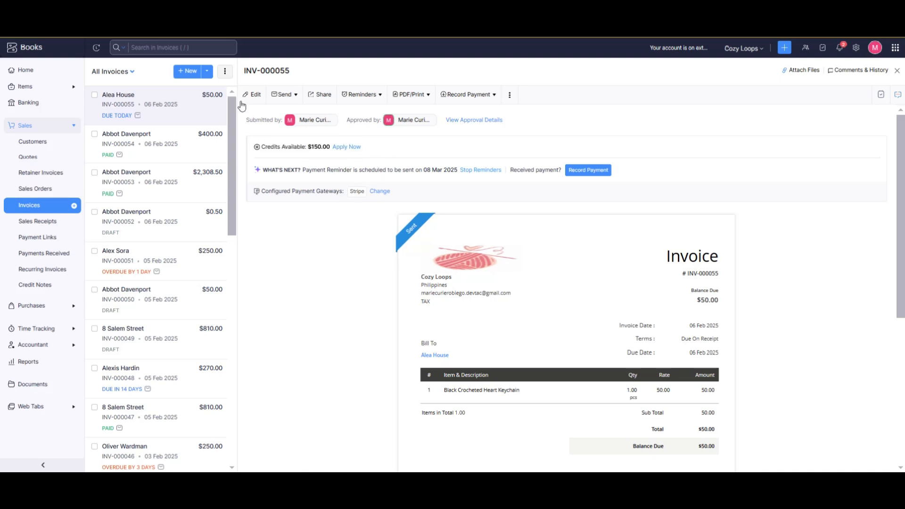
pyautogui.moveTo(312, 147); pyautogui.dragTo(332, 147)
pyautogui.click(512, 305)
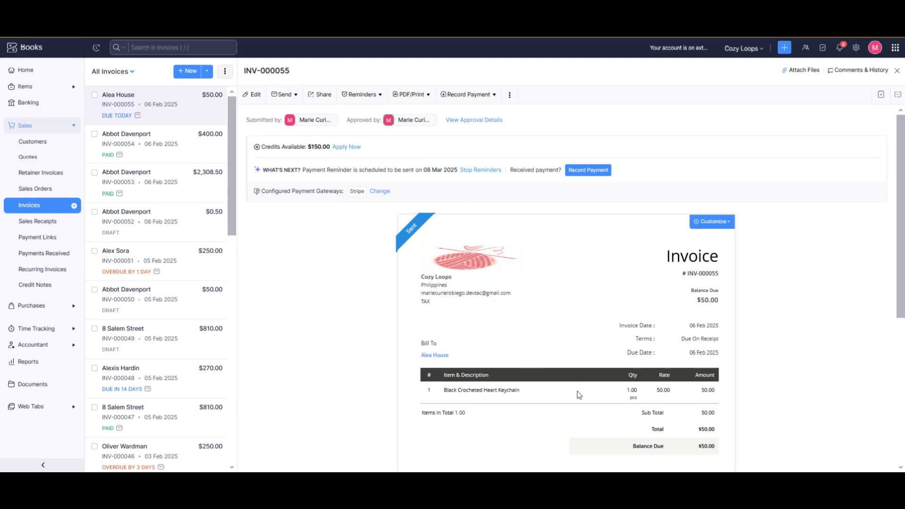
pyautogui.click(342, 148)
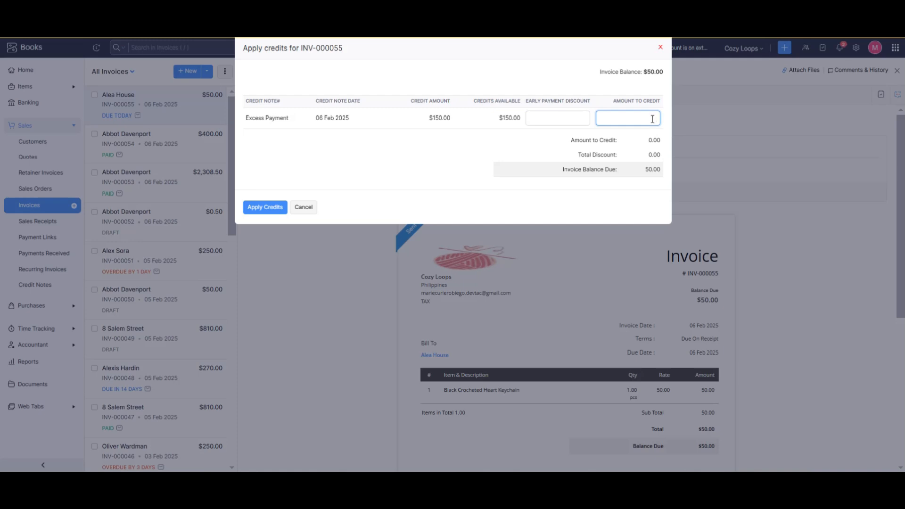
pyautogui.click(637, 121)
pyautogui.write('50')
pyautogui.click(255, 211)
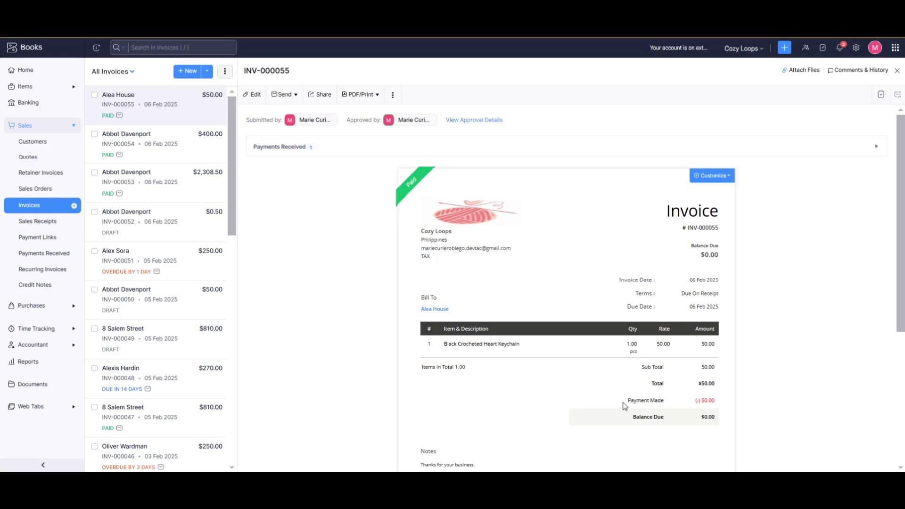
pyautogui.moveTo(624, 406); pyautogui.dragTo(742, 425)
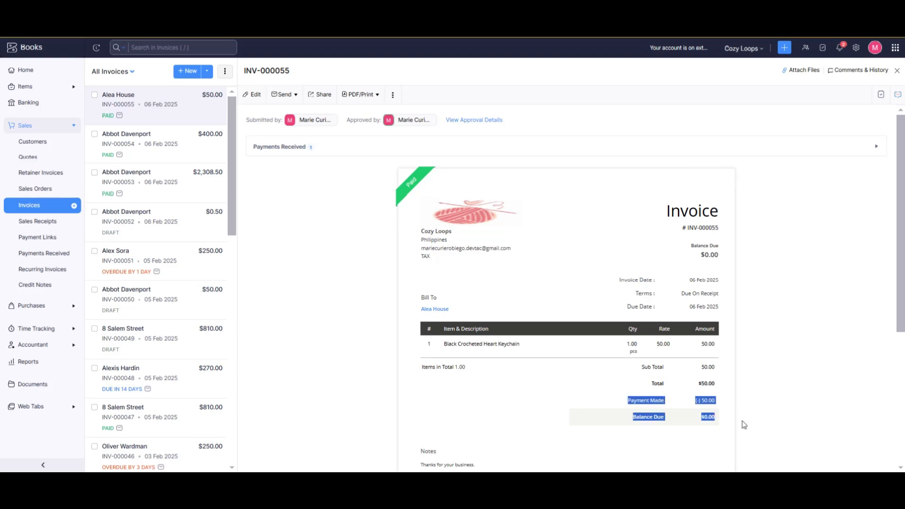
pyautogui.click(767, 406)
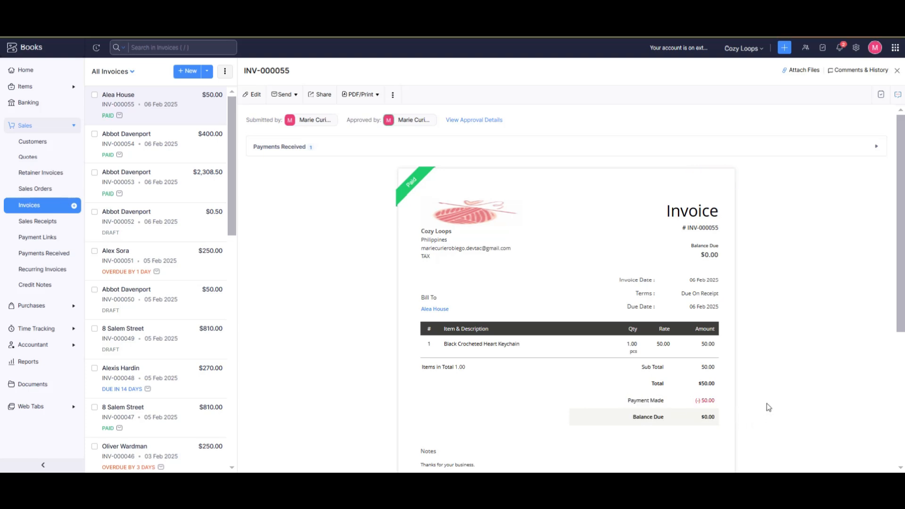
pyautogui.click(323, 148)
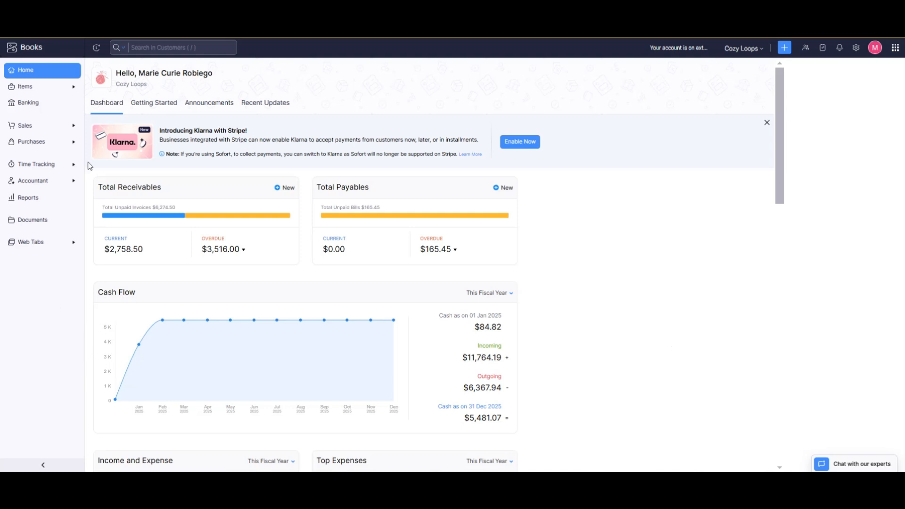
# - Start a new credit note and select the same customer as on the existing credit notes
pyautogui.click(41, 126)
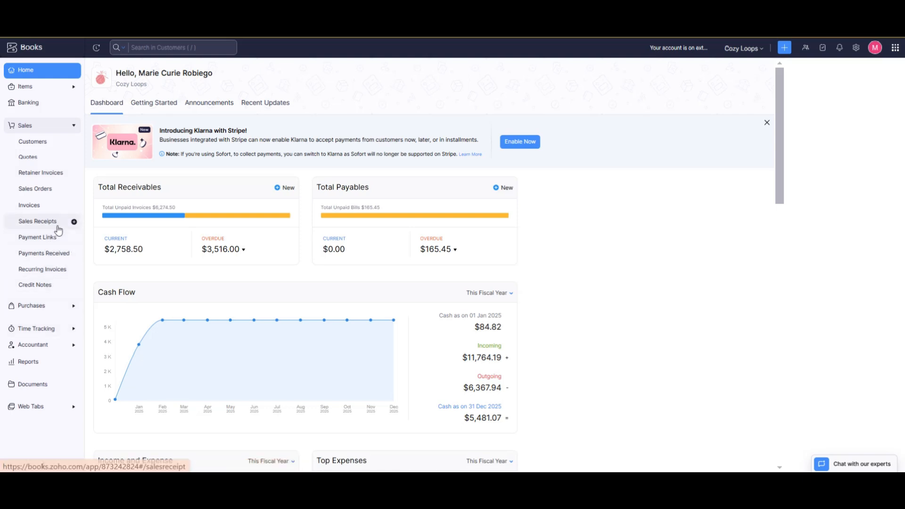
pyautogui.click(55, 289)
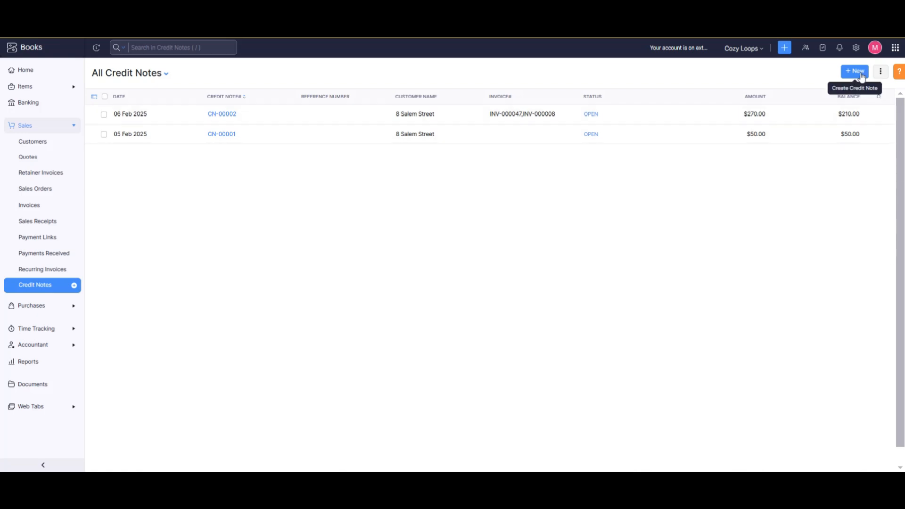
pyautogui.click(861, 73)
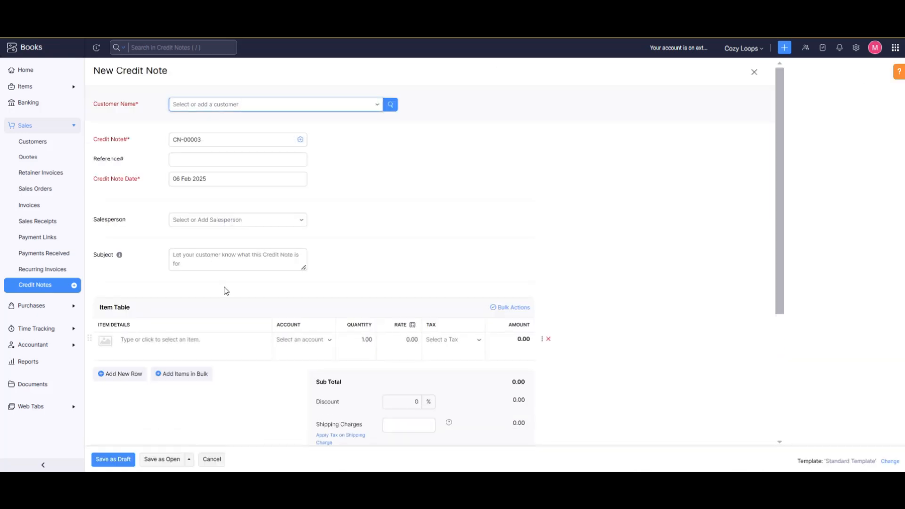
pyautogui.click(310, 107)
pyautogui.click(330, 145)
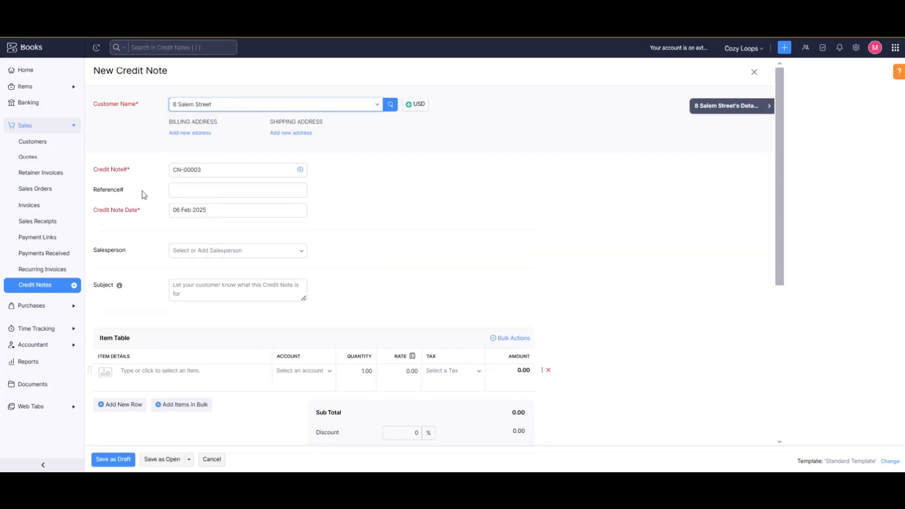
pyautogui.moveTo(142, 169); pyautogui.dragTo(116, 171)
pyautogui.click(147, 172)
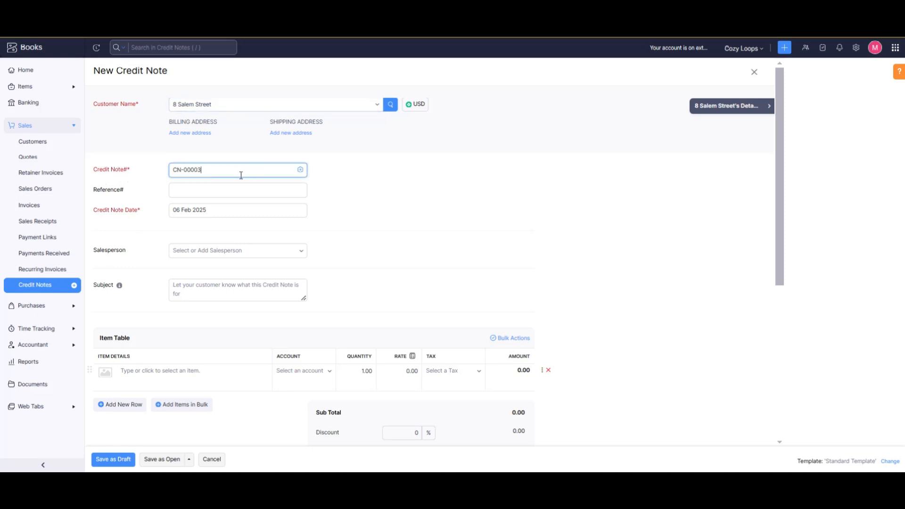
# - Examine the automatic and manual options in the credit note number preferences and leave them without saving
pyautogui.click(300, 171)
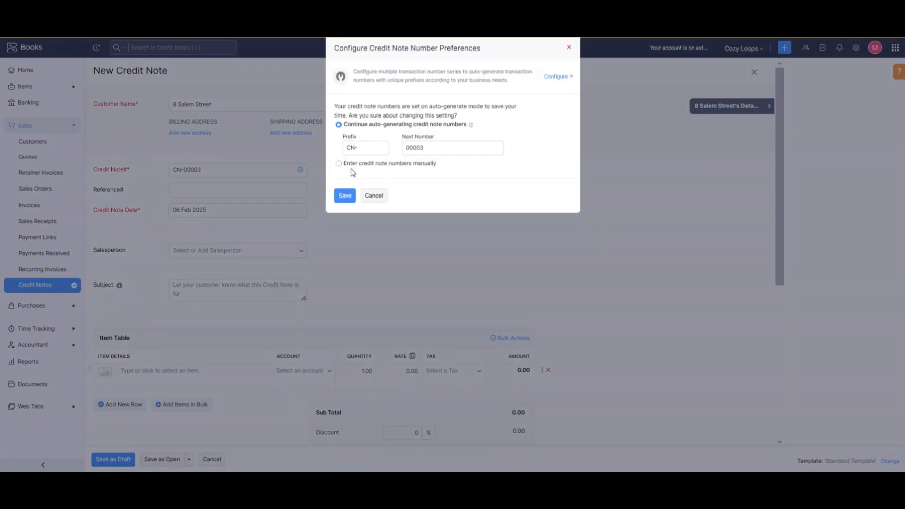
pyautogui.click(356, 170)
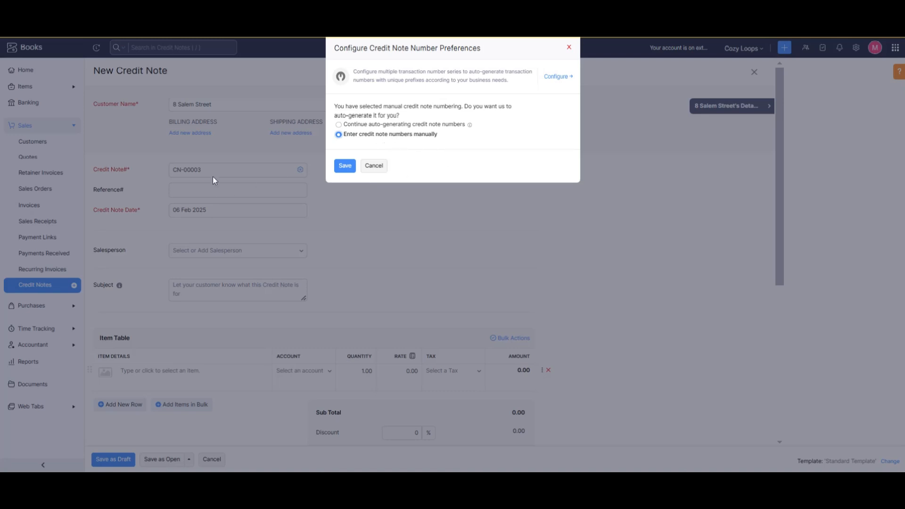
pyautogui.click(370, 126)
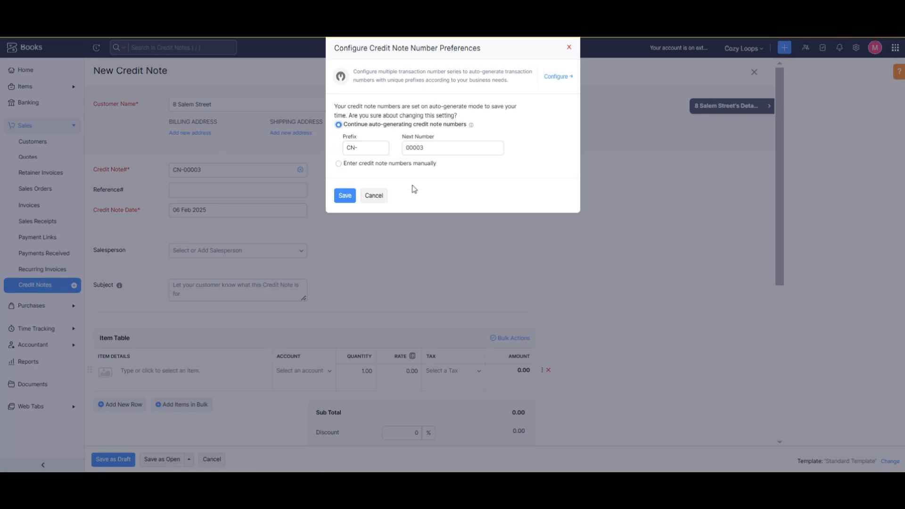
pyautogui.click(373, 196)
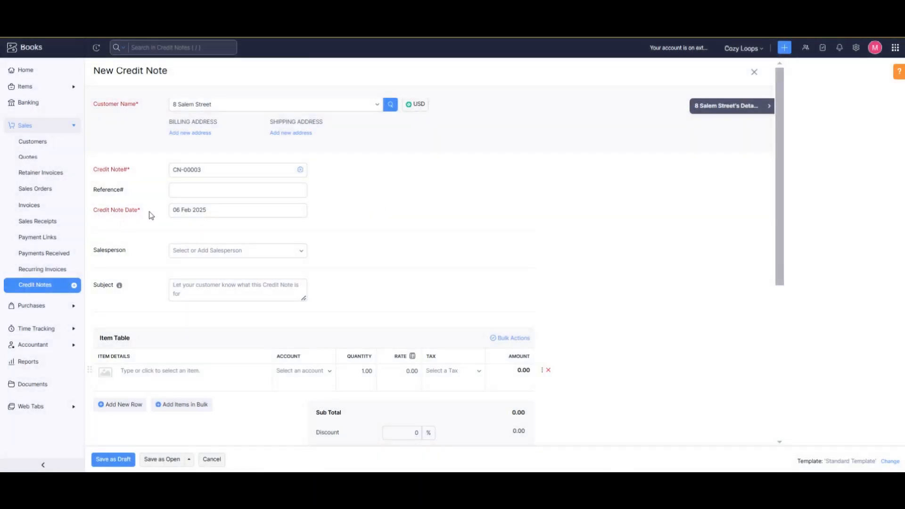
# - Keep the credit note date and add Black Crocheted Heart Keychain to the item table
pyautogui.click(241, 211)
pyautogui.press('Tab')
pyautogui.scroll(-4, 189, 363)
pyautogui.click(176, 181)
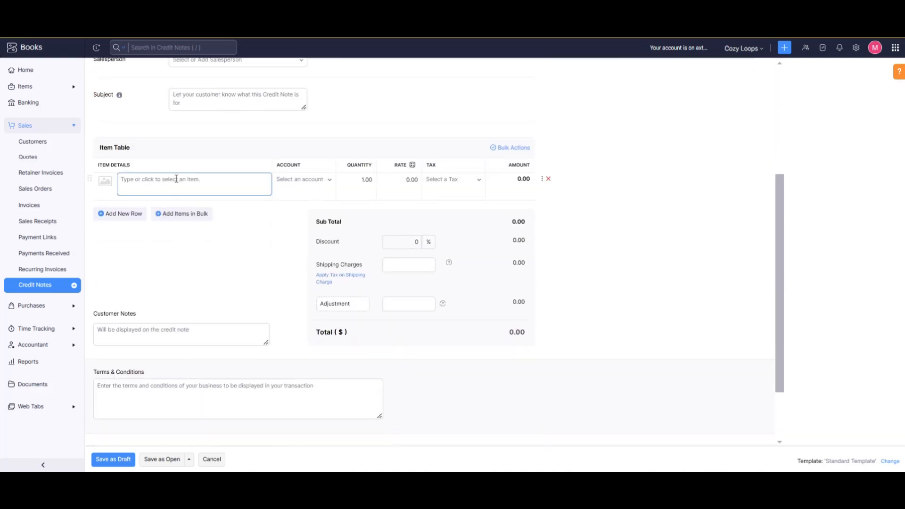
pyautogui.click(177, 178)
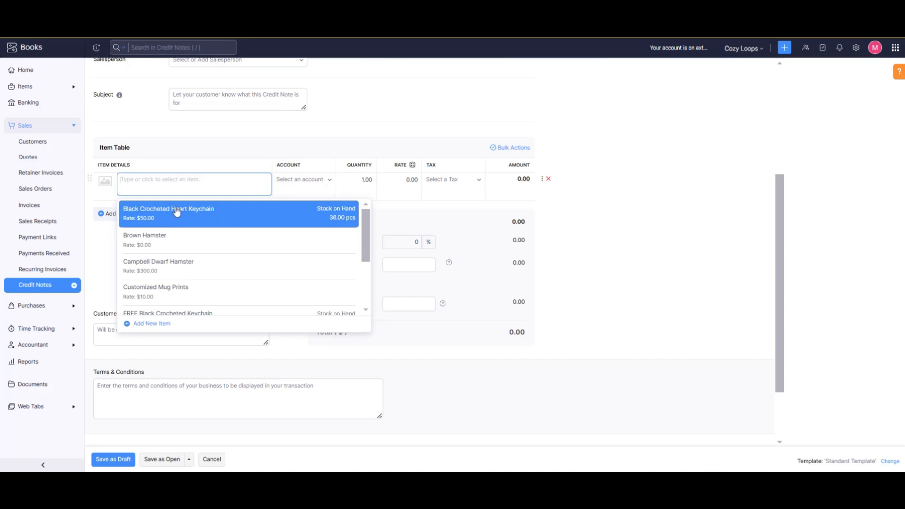
pyautogui.click(177, 210)
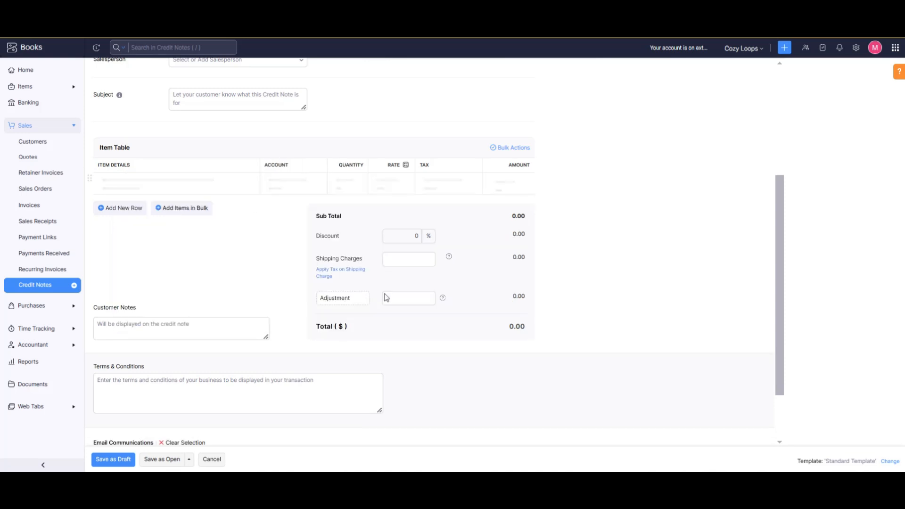
# - Set the keychain's quantity to 5 and save the credit note as open, accepting its automatic approval
pyautogui.click(365, 180)
pyautogui.write('5')
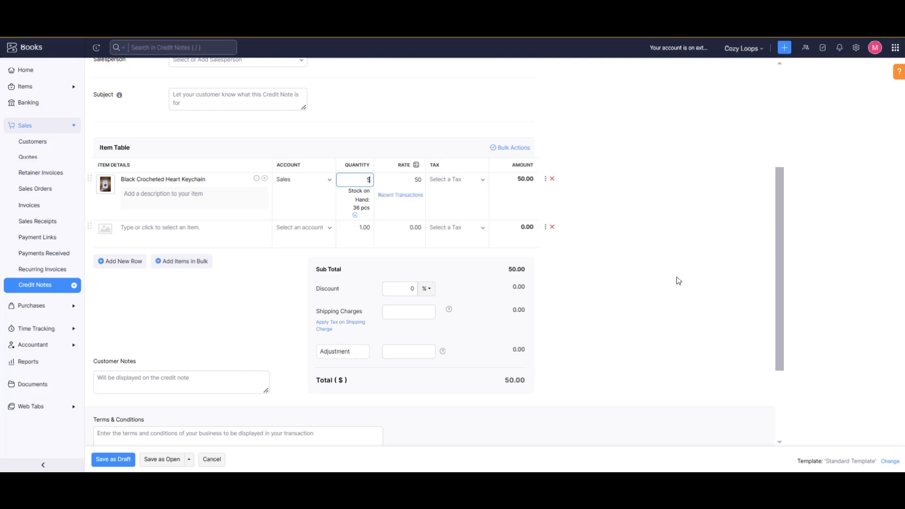
pyautogui.click(615, 262)
pyautogui.click(157, 458)
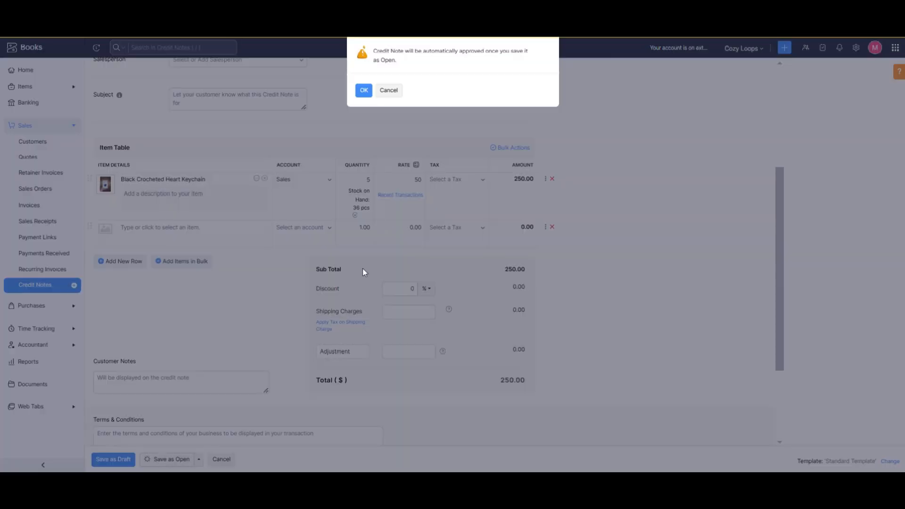
pyautogui.click(364, 90)
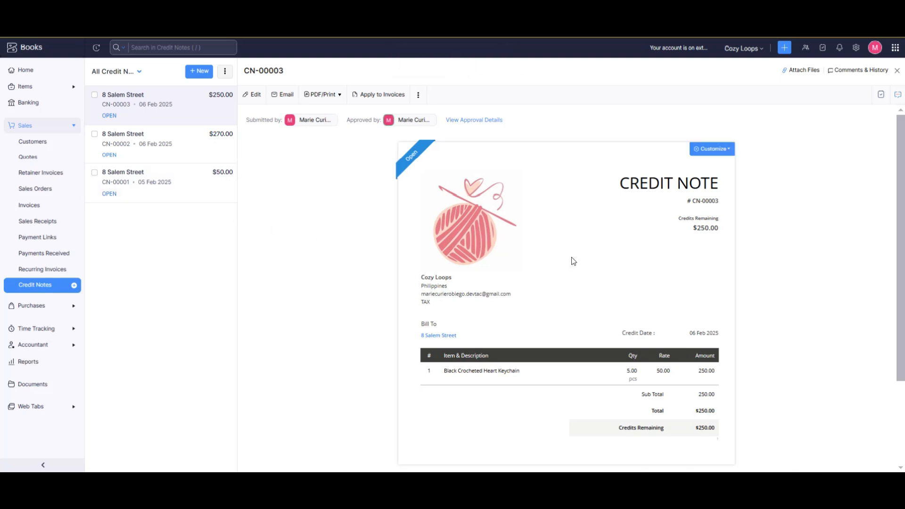
# - Apply 20 of the new credit note's credits to invoice INV-000008 and save
pyautogui.click(382, 95)
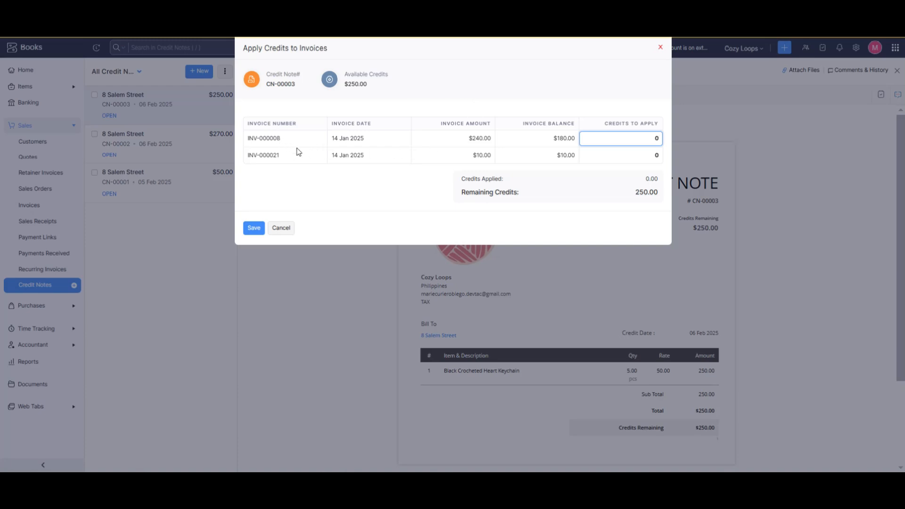
pyautogui.doubleClick(655, 138)
pyautogui.click(656, 138)
pyautogui.write('2')
pyautogui.click(621, 119)
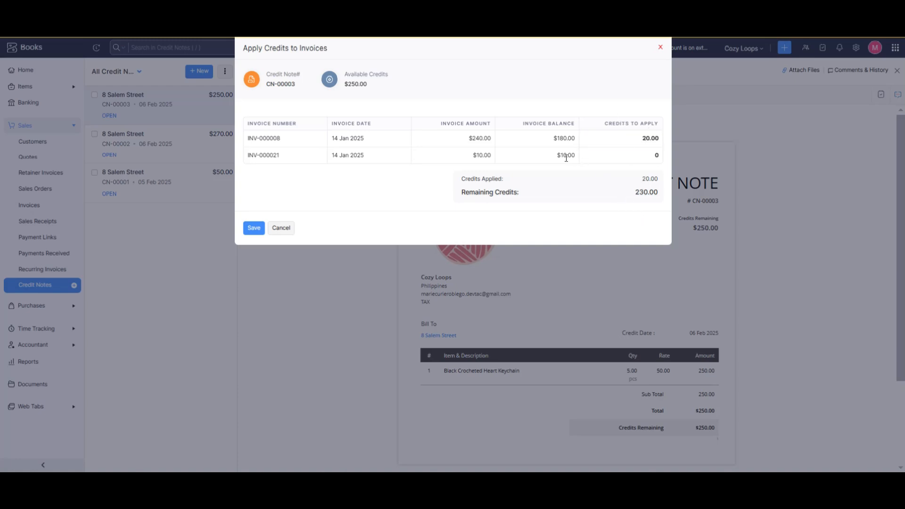
pyautogui.moveTo(584, 138); pyautogui.dragTo(550, 145)
pyautogui.click(253, 229)
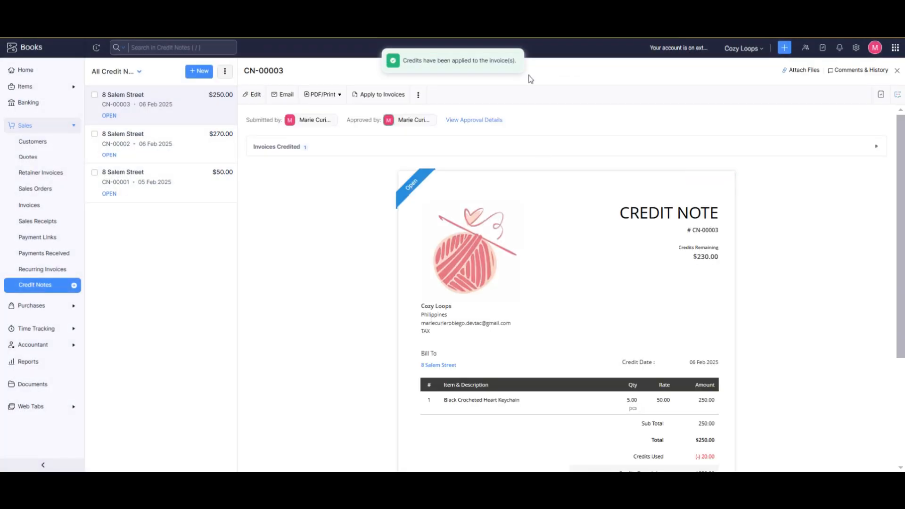
# - Reopen the credit application for credit note CN-00003 and set the credits to apply to invoice INV-000021 to 10
pyautogui.click(379, 95)
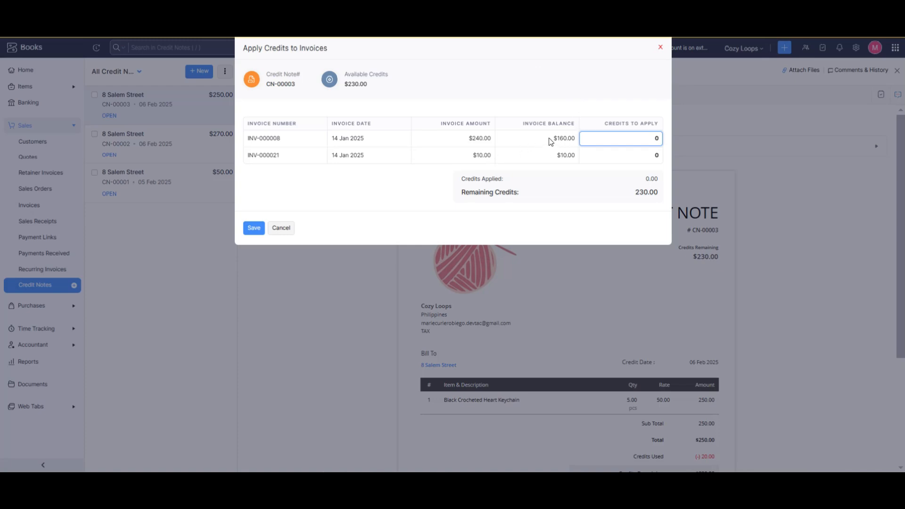
pyautogui.moveTo(550, 141); pyautogui.dragTo(576, 145)
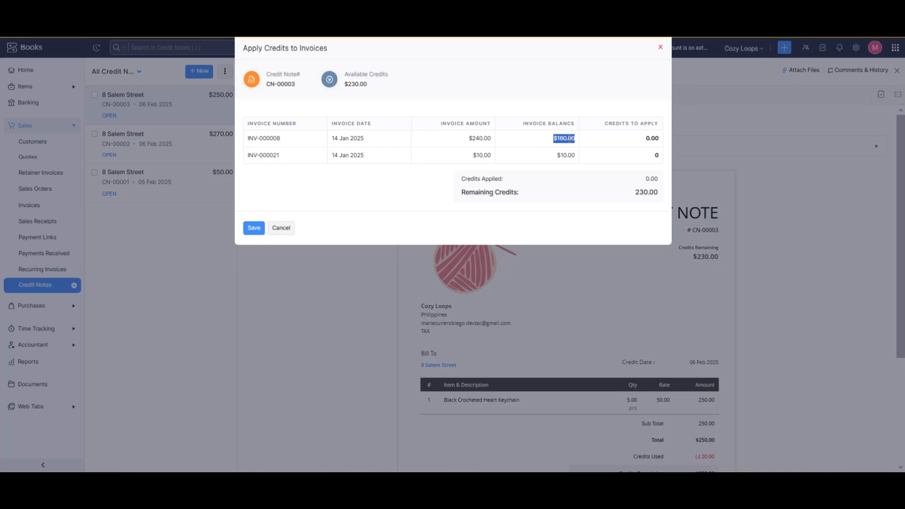
pyautogui.click(552, 142)
pyautogui.moveTo(550, 140); pyautogui.dragTo(579, 142)
pyautogui.click(638, 138)
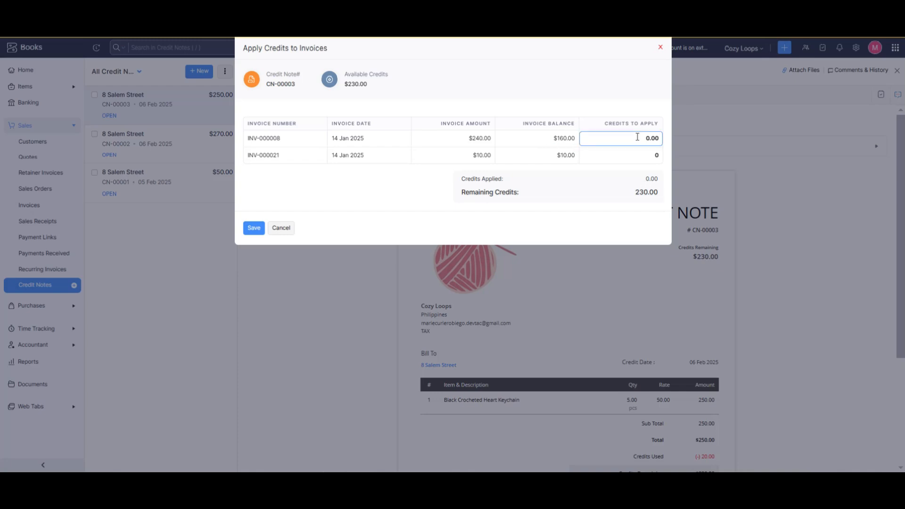
pyautogui.click(652, 153)
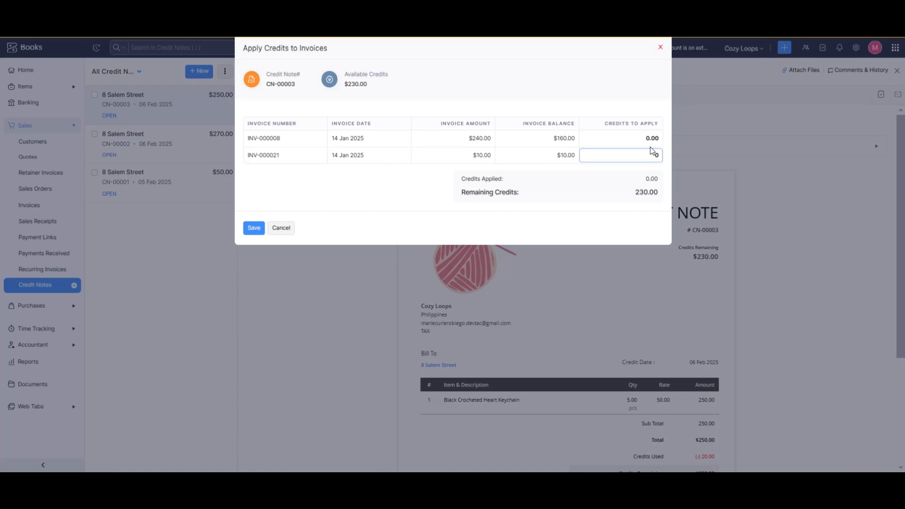
pyautogui.hotkey('shift', 'Tab')
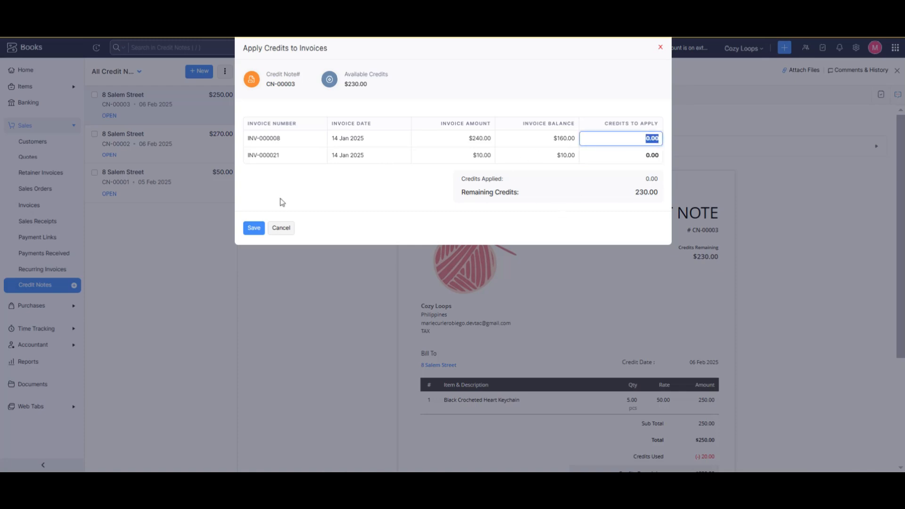
pyautogui.press('Tab')
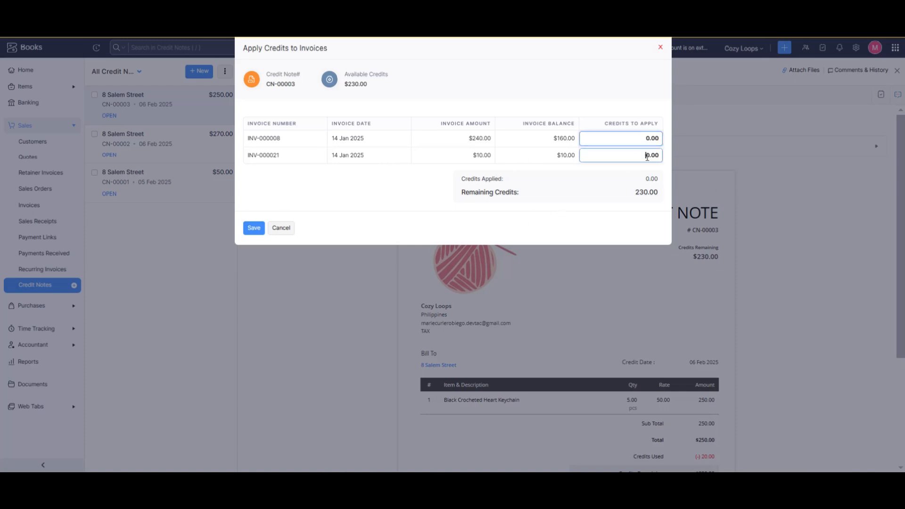
pyautogui.write('10')
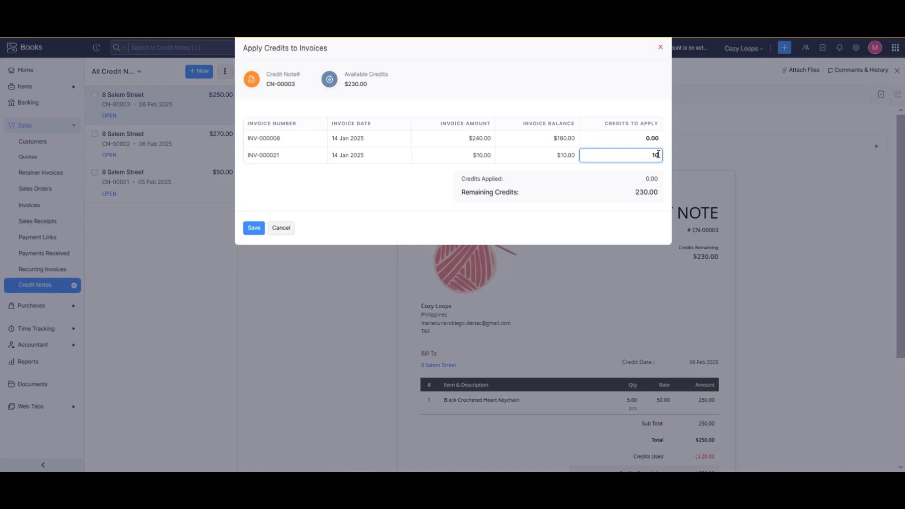
# - Set the credits to apply to invoice INV-000008 to 10, check the remaining credits and save the application
pyautogui.click(656, 143)
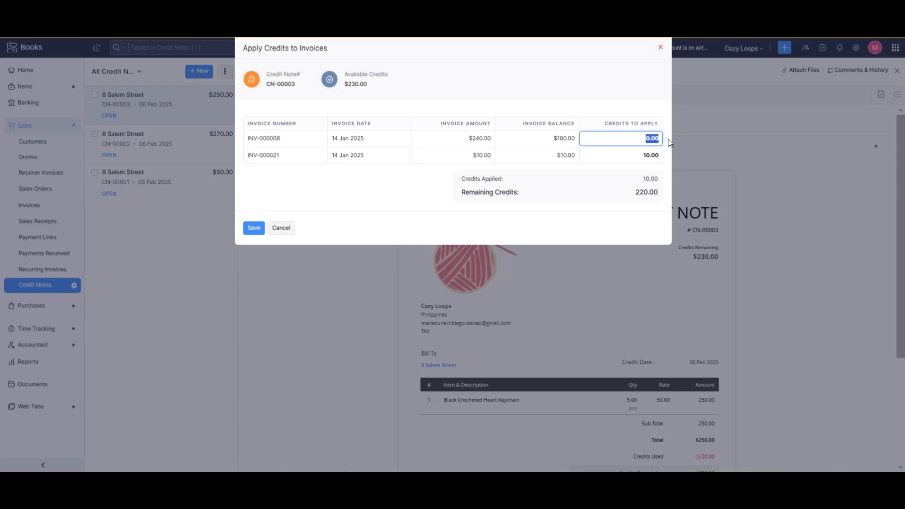
pyautogui.write('10')
pyautogui.moveTo(643, 189); pyautogui.dragTo(662, 193)
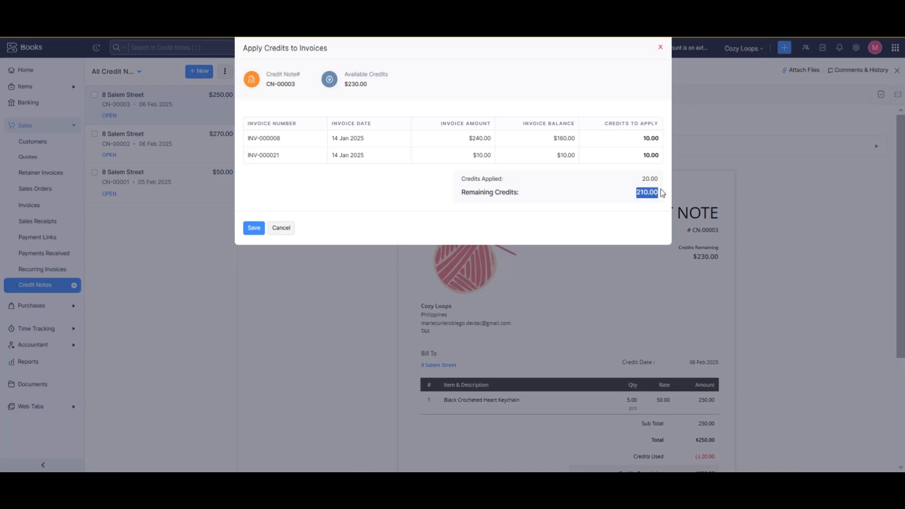
pyautogui.click(254, 229)
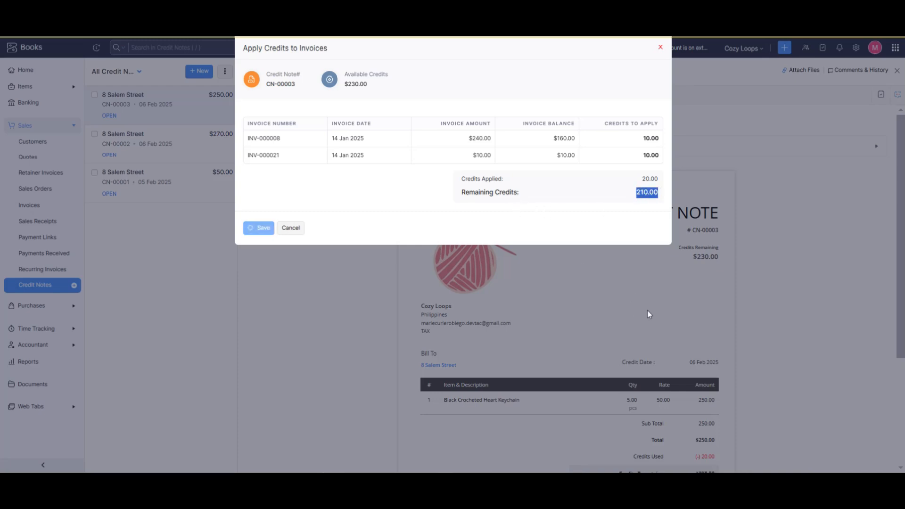